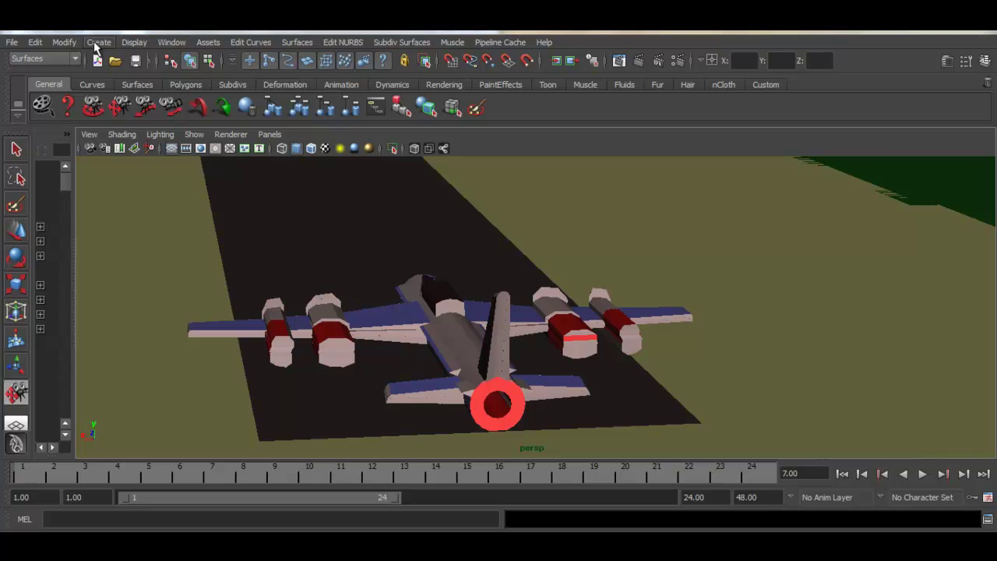
Add a new camera, camera1, and reset the viewport to its default view
click(98, 42)
mouse_move(181, 164)
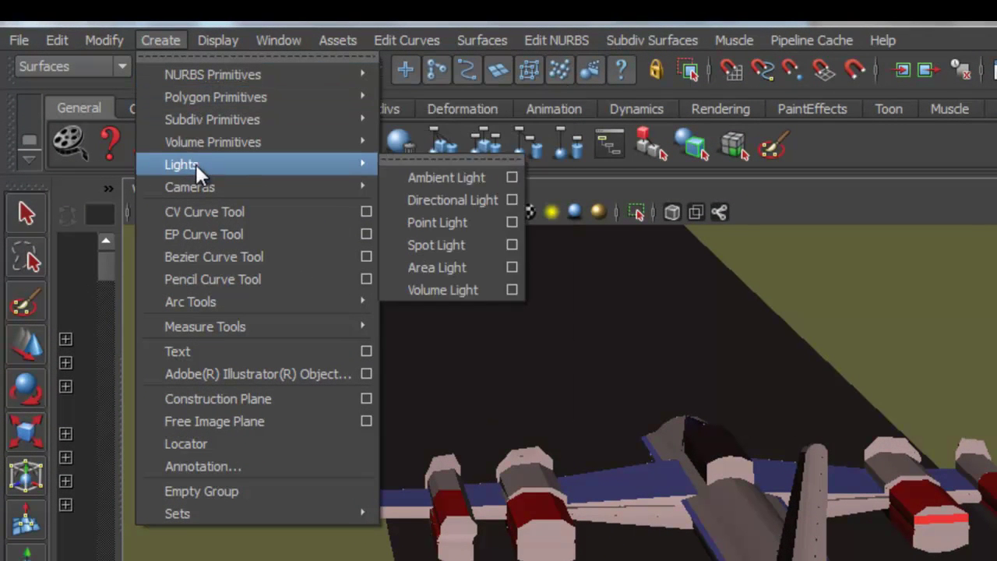
mouse_move(189, 187)
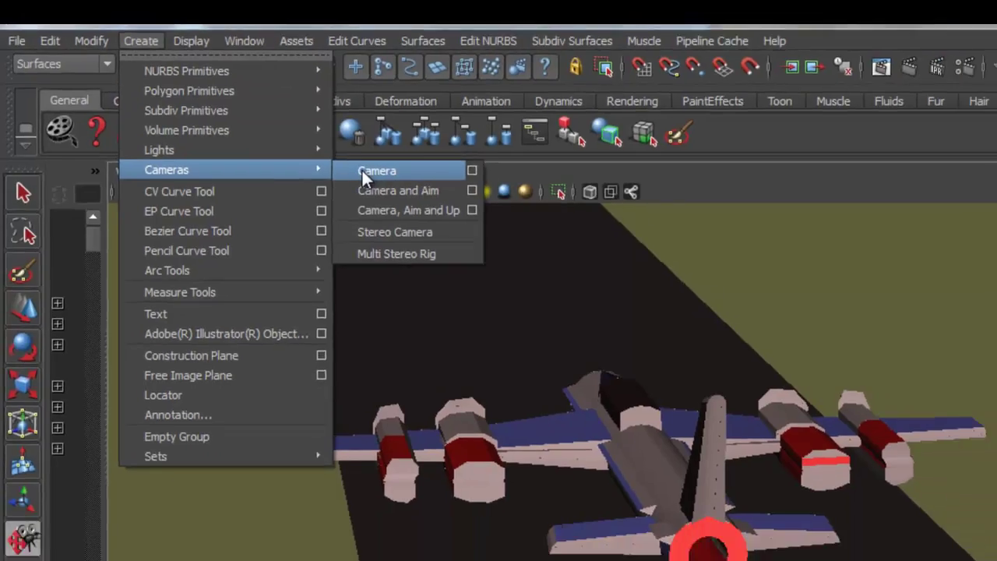
click(363, 170)
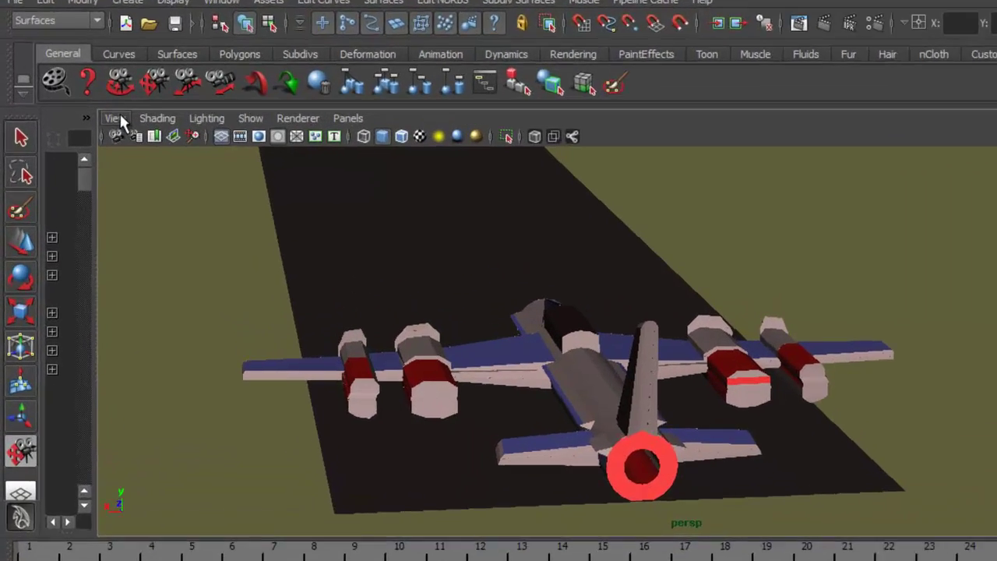
click(89, 134)
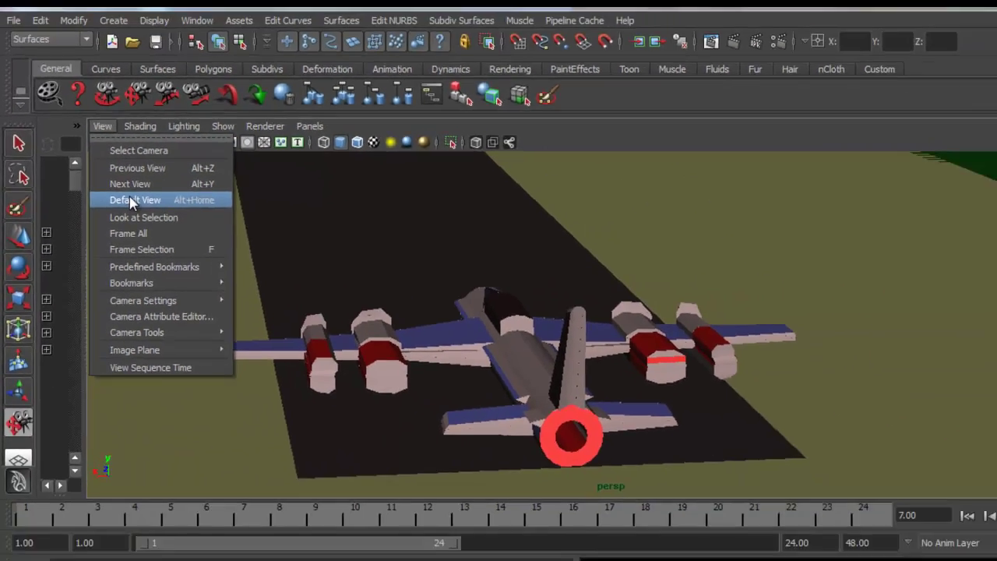
click(183, 201)
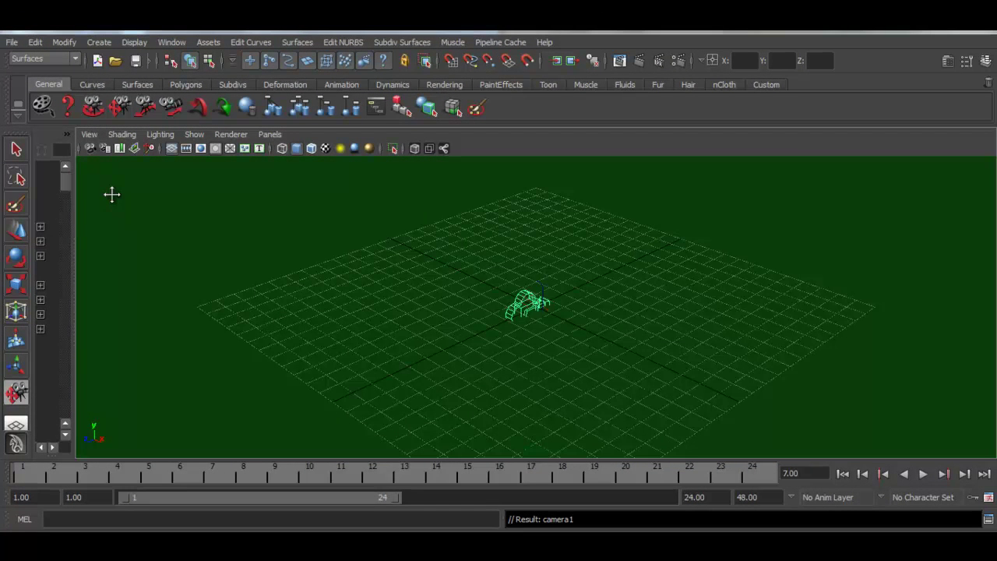
Raise camera1 along Y to about 1.503 and show its Channel Box values
click(20, 230)
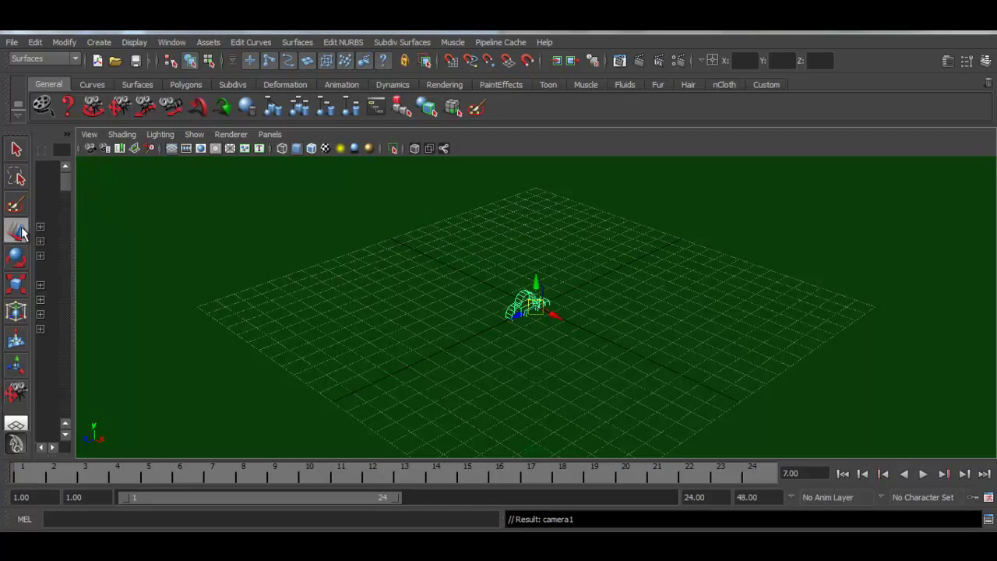
click(533, 283)
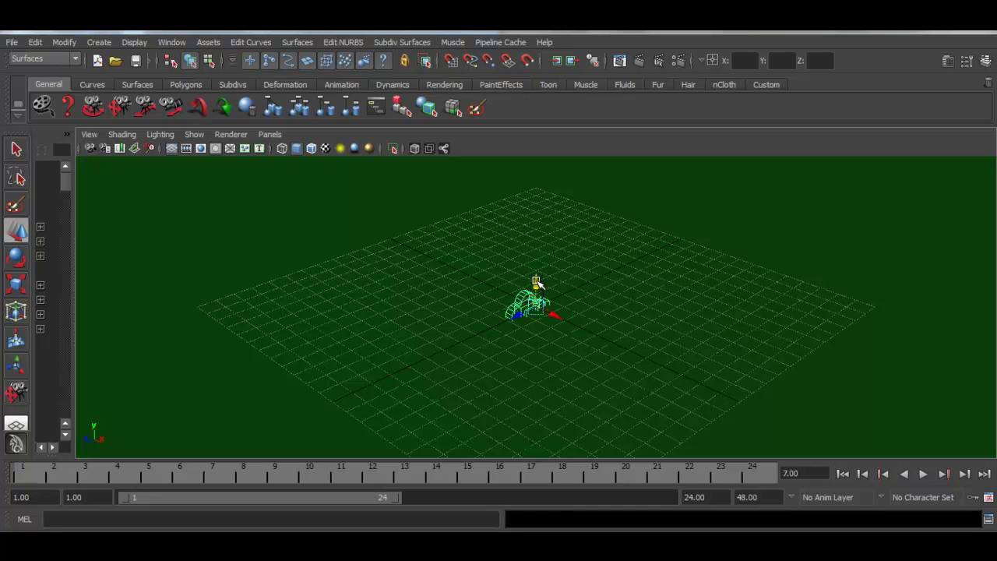
drag(536, 282, 536, 254)
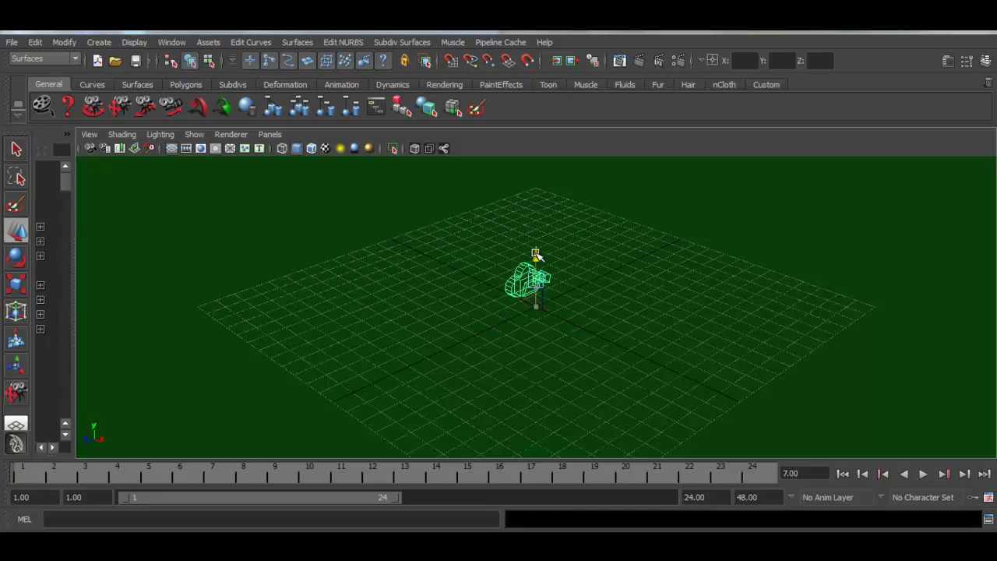
click(986, 62)
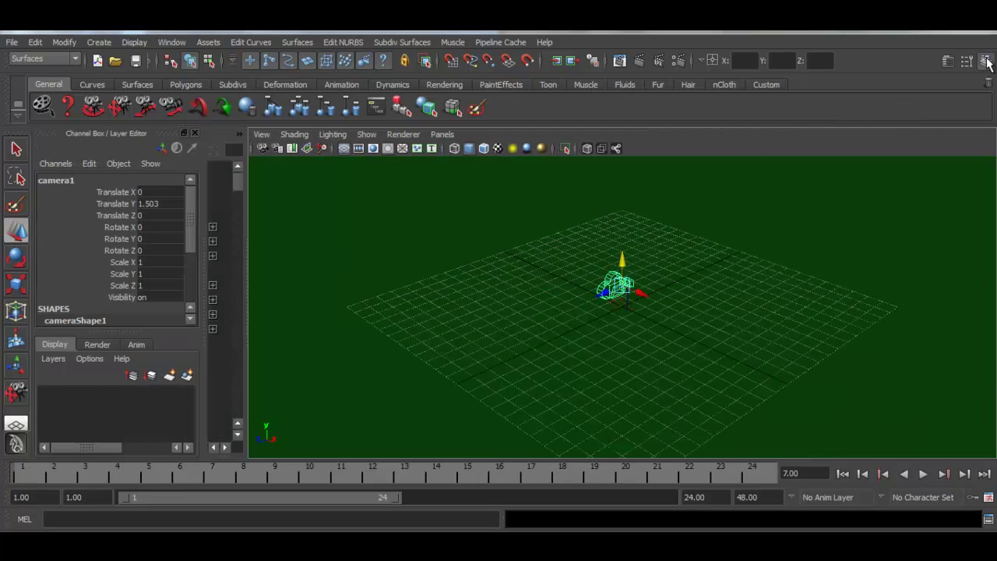
In cameraShape1's Object Display settings, set Locator Scale to 10
click(947, 63)
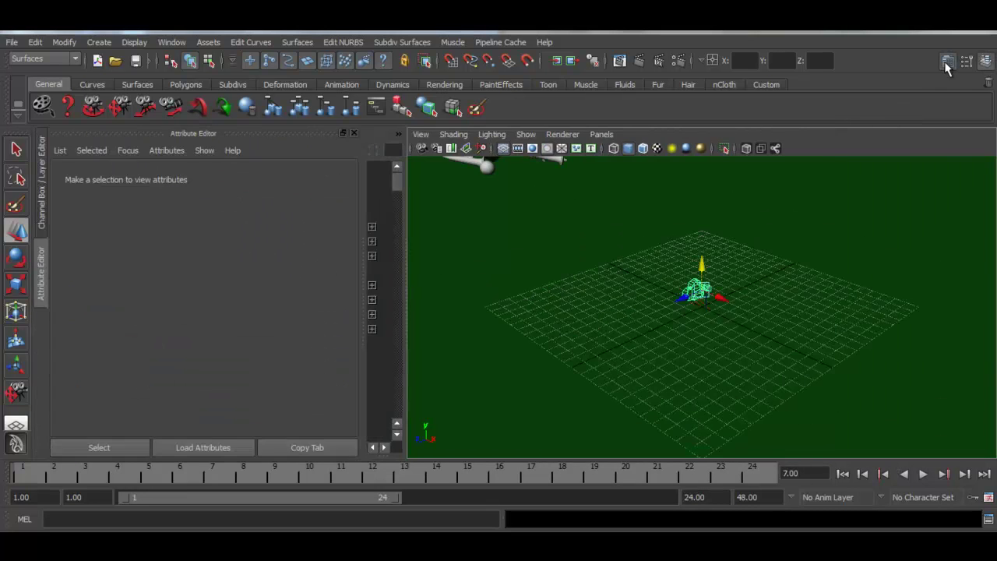
click(515, 165)
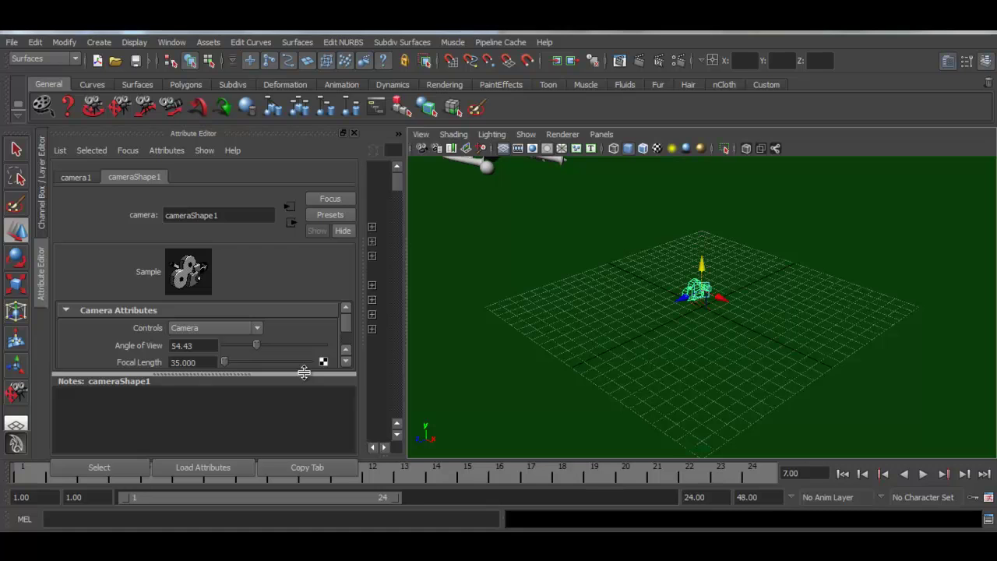
drag(304, 372, 303, 430)
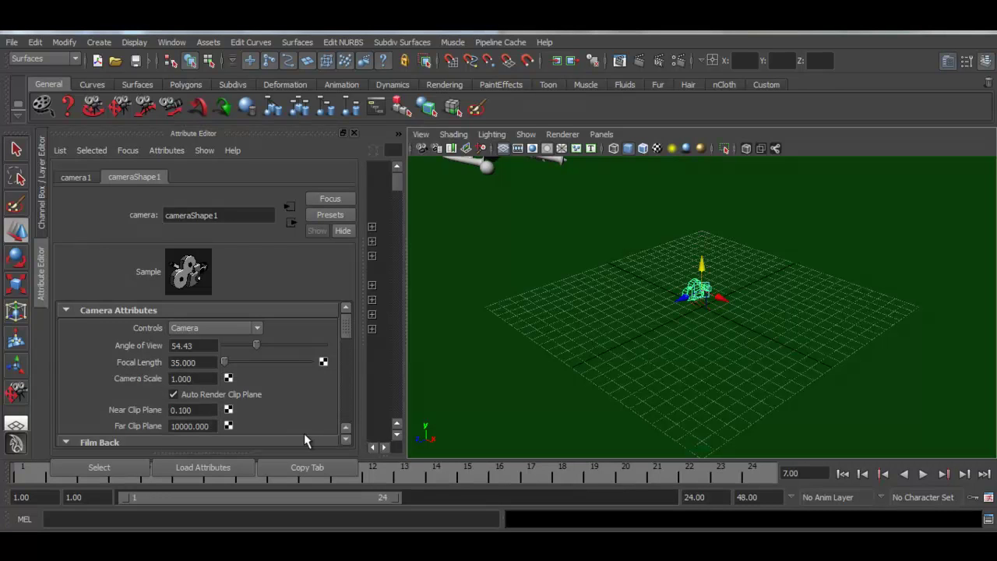
drag(348, 337, 348, 359)
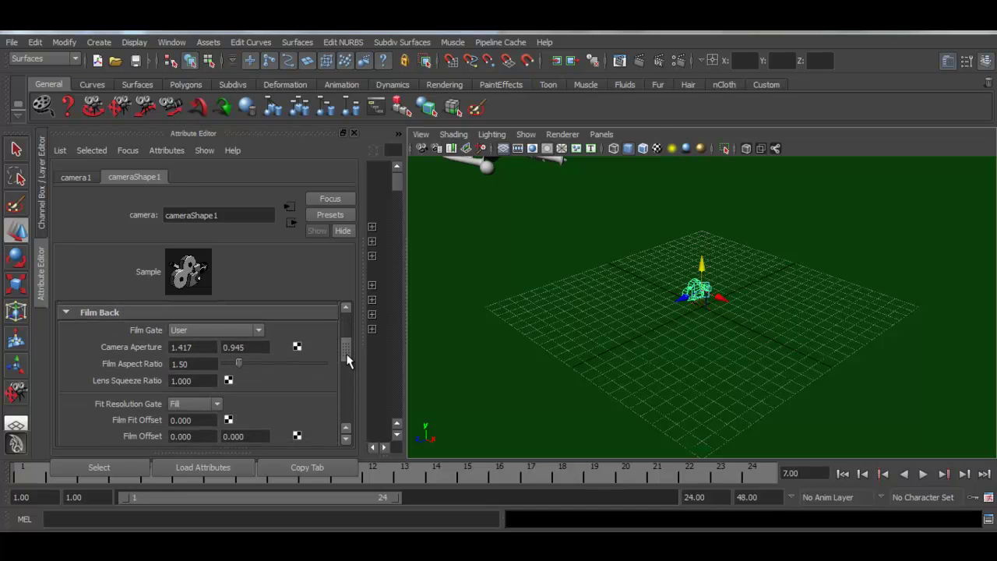
drag(347, 360, 351, 407)
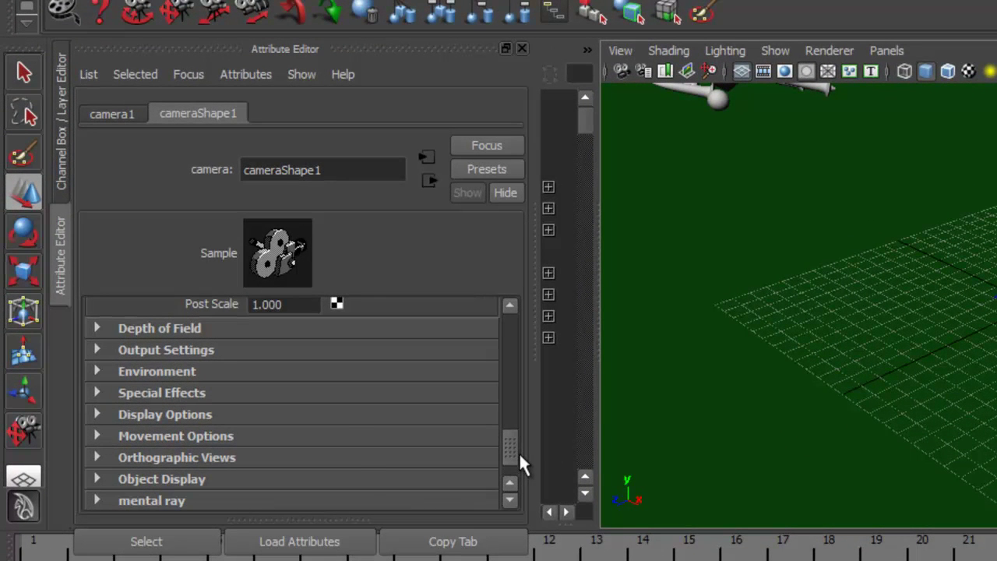
click(97, 478)
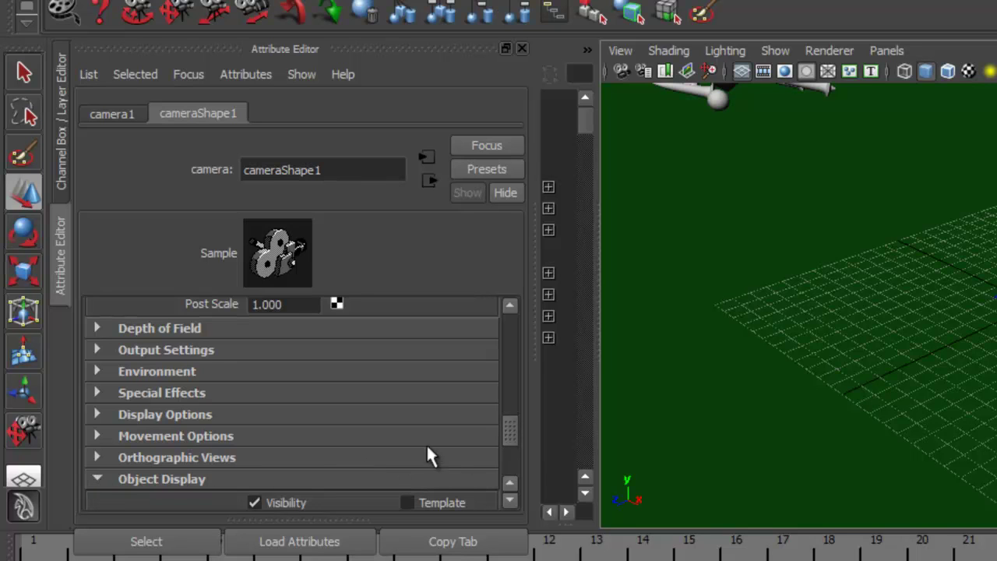
drag(502, 429, 502, 443)
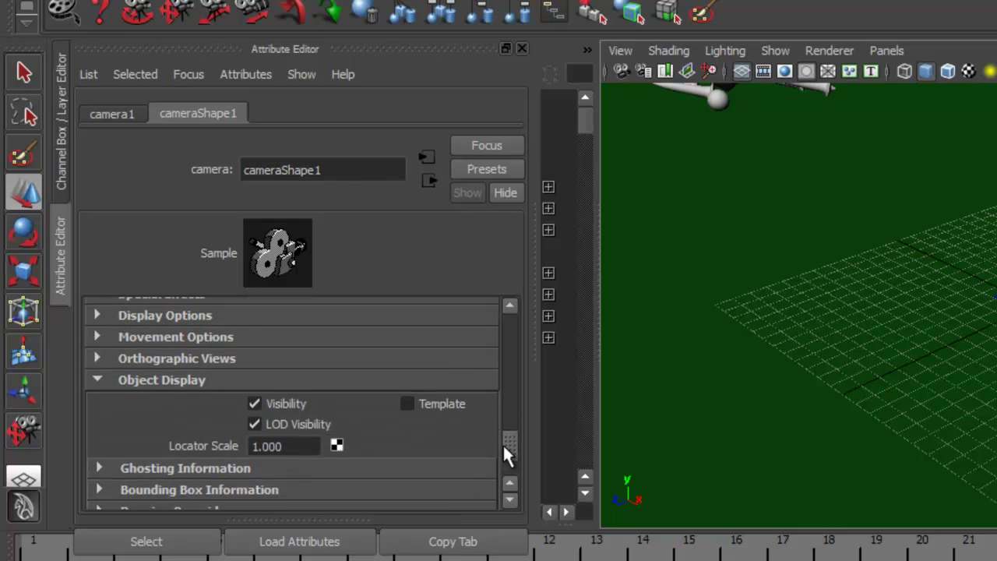
click(261, 445)
text(10.000)
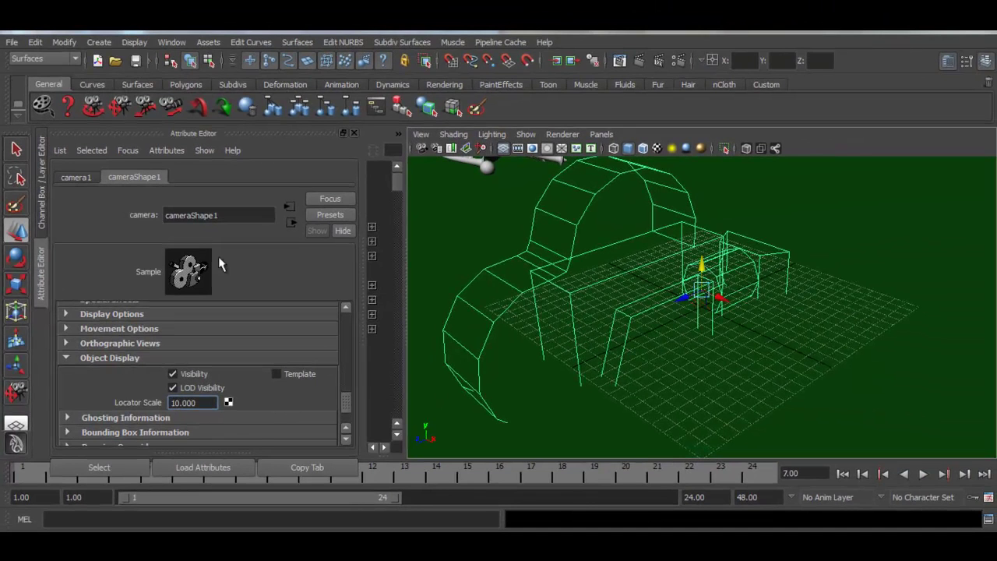
click(353, 133)
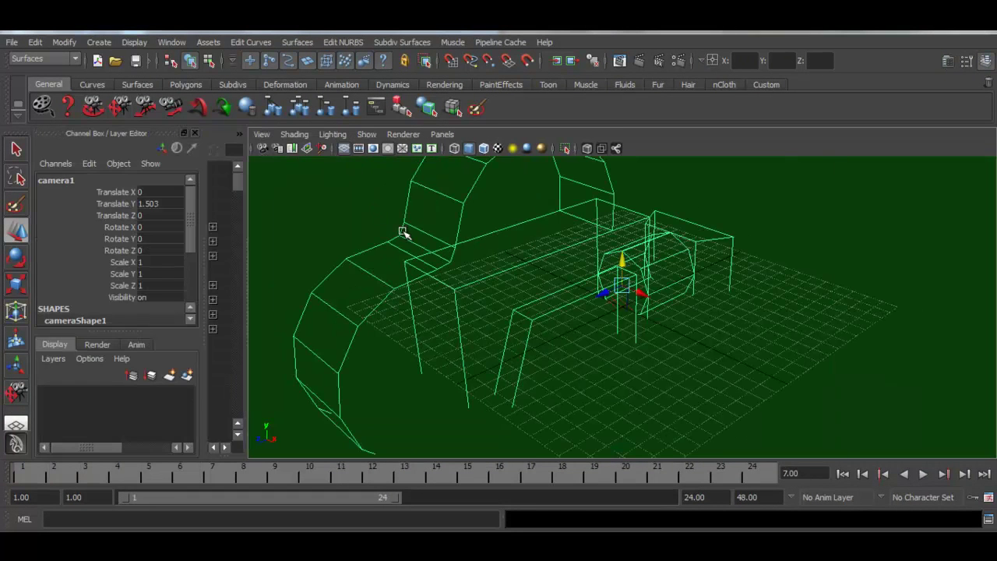
Zoom out over the airfield and raise camera1 to Translate Y 8.317
click(150, 105)
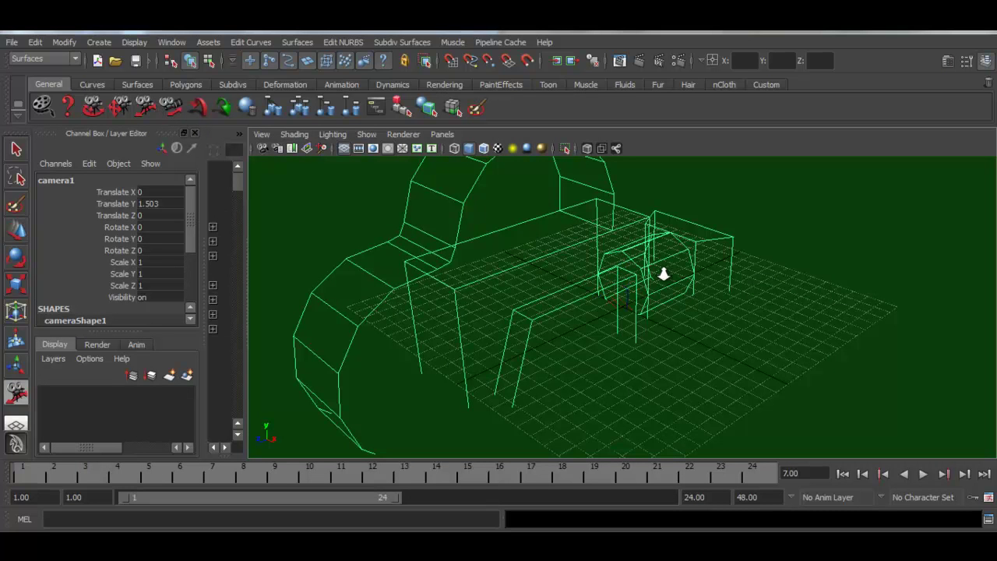
drag(794, 277, 438, 296)
drag(812, 289, 493, 343)
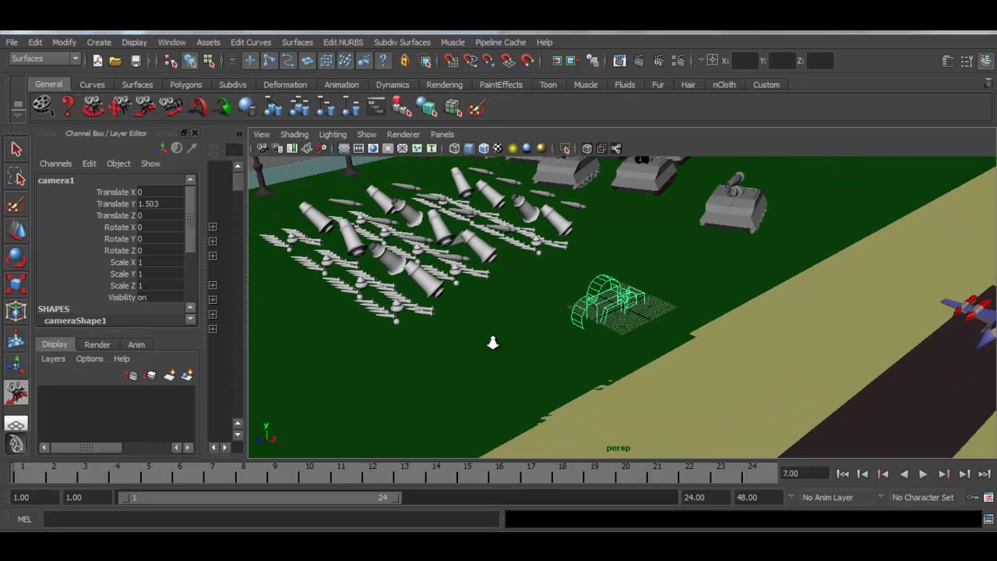
click(18, 232)
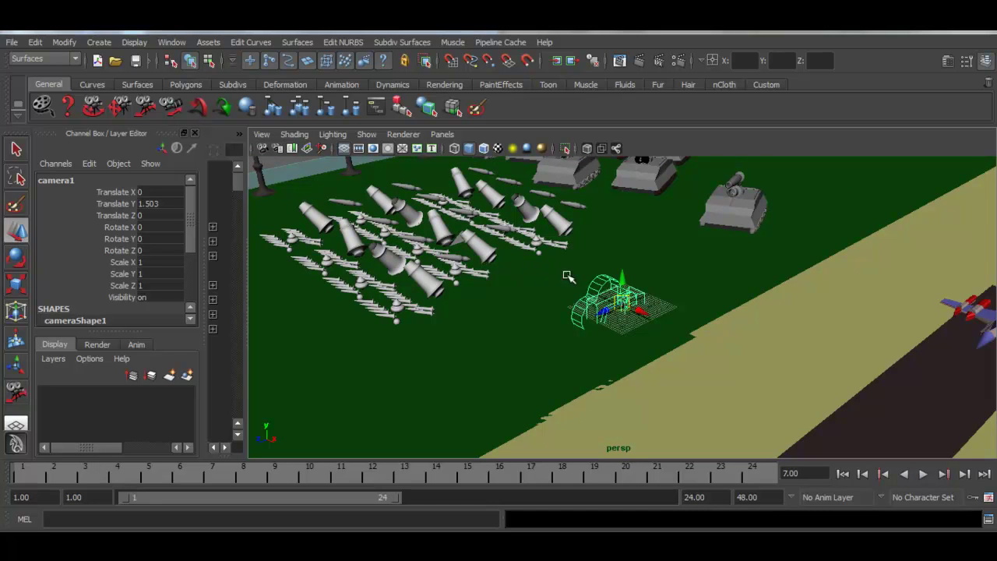
drag(626, 286, 627, 266)
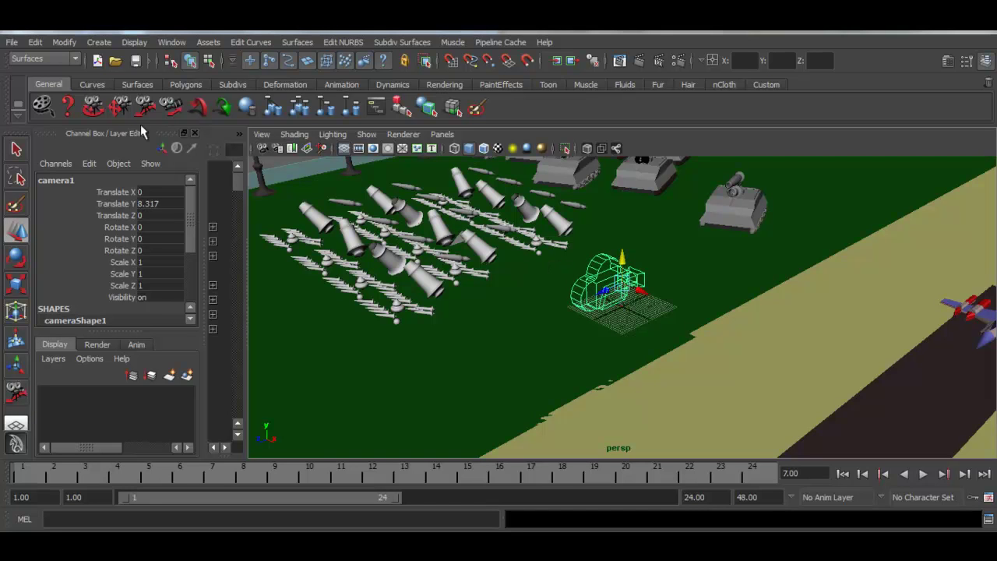
Slide camera1 along X to 89.74 onto the runway, viewed from a low side angle
click(92, 106)
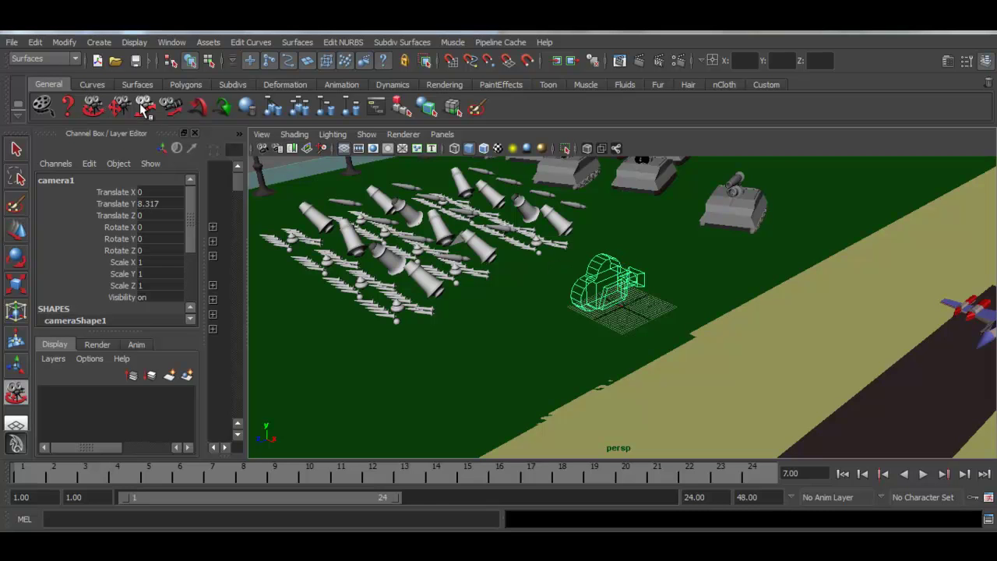
drag(757, 305, 539, 327)
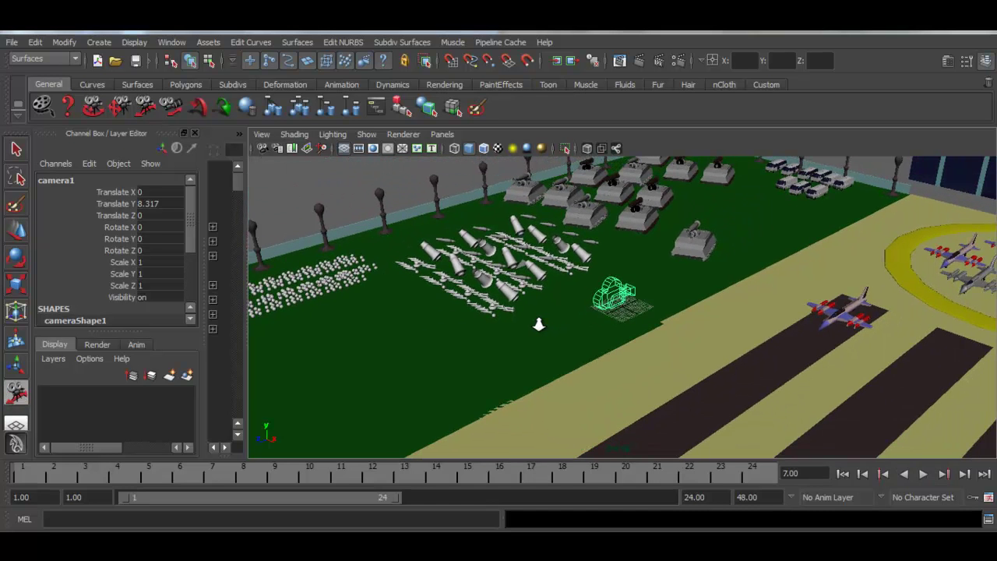
click(18, 232)
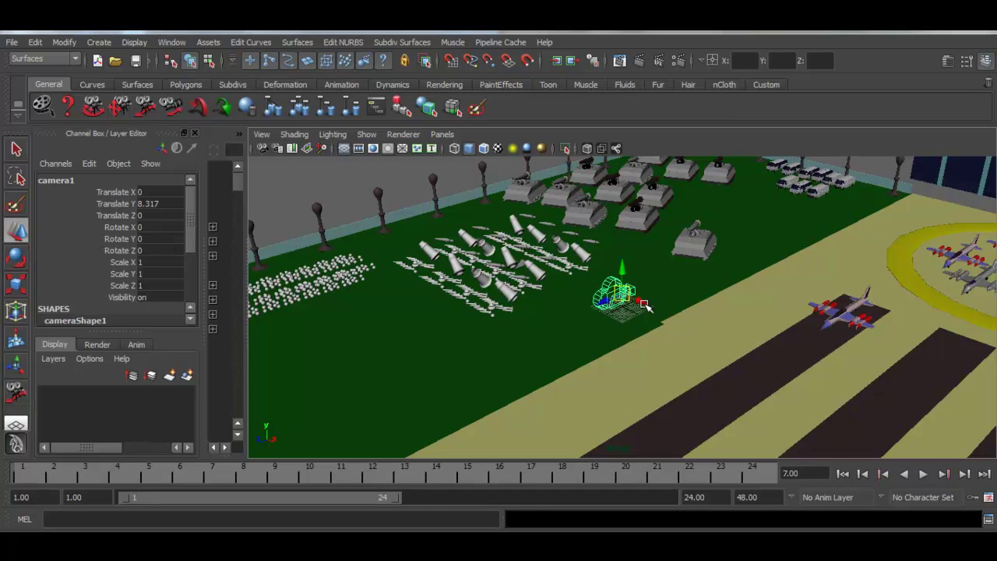
drag(644, 303, 789, 390)
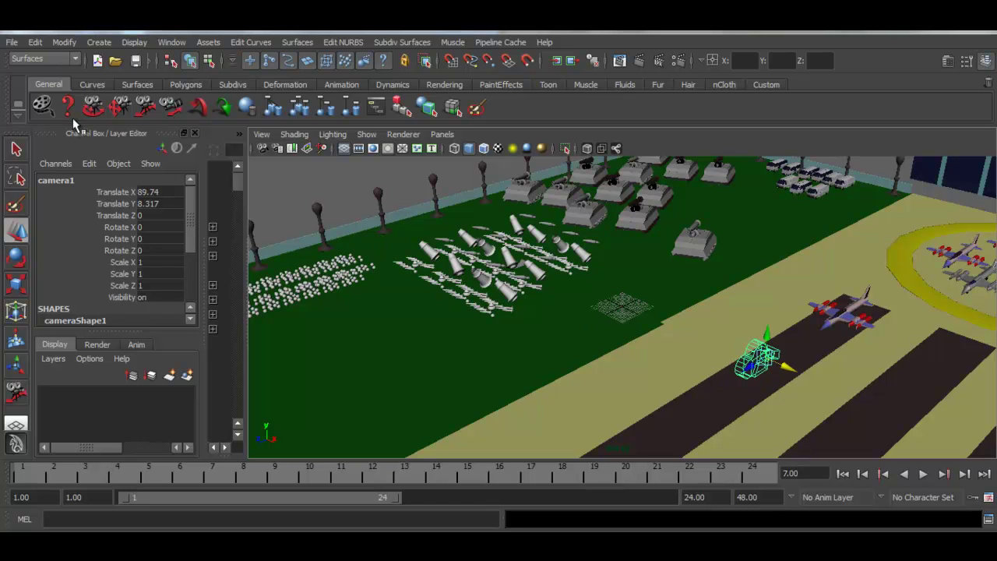
click(93, 106)
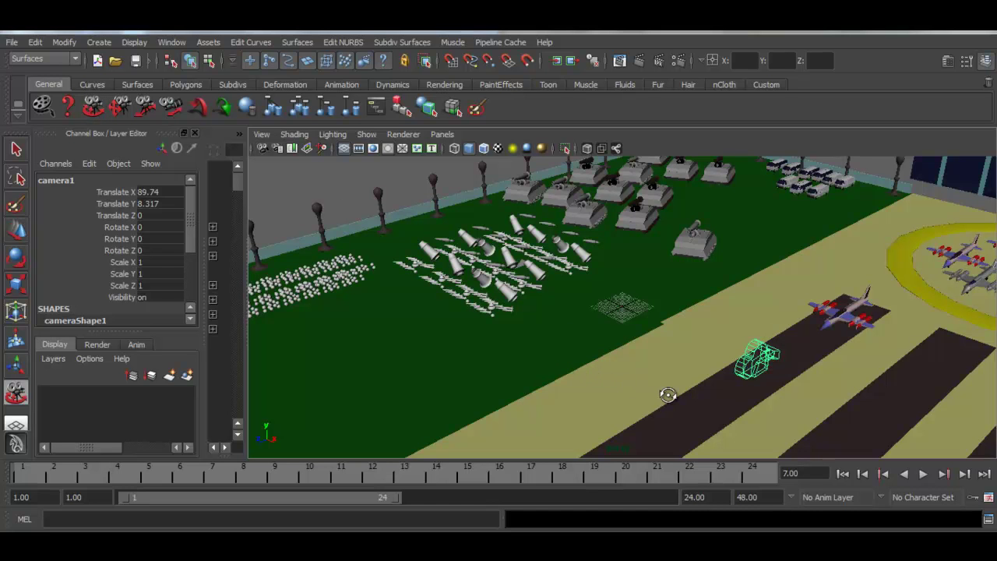
drag(651, 395, 576, 382)
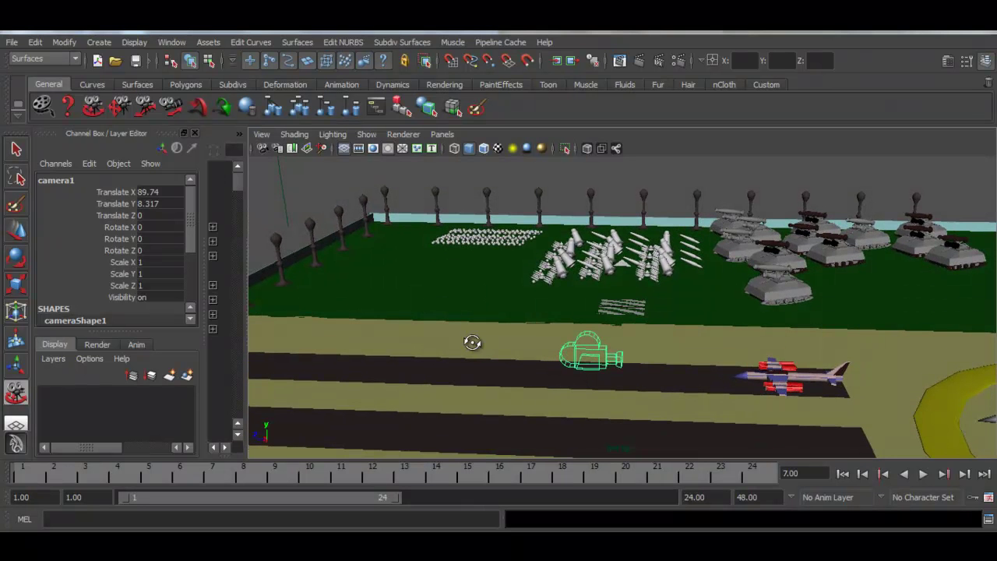
click(441, 136)
mouse_move(446, 66)
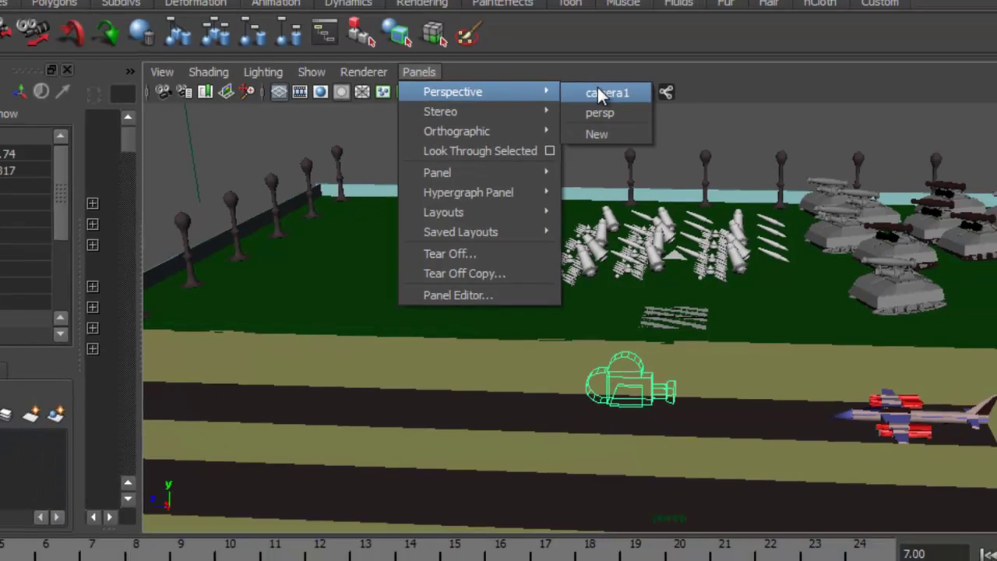
Set the viewport to look through camera1
click(597, 87)
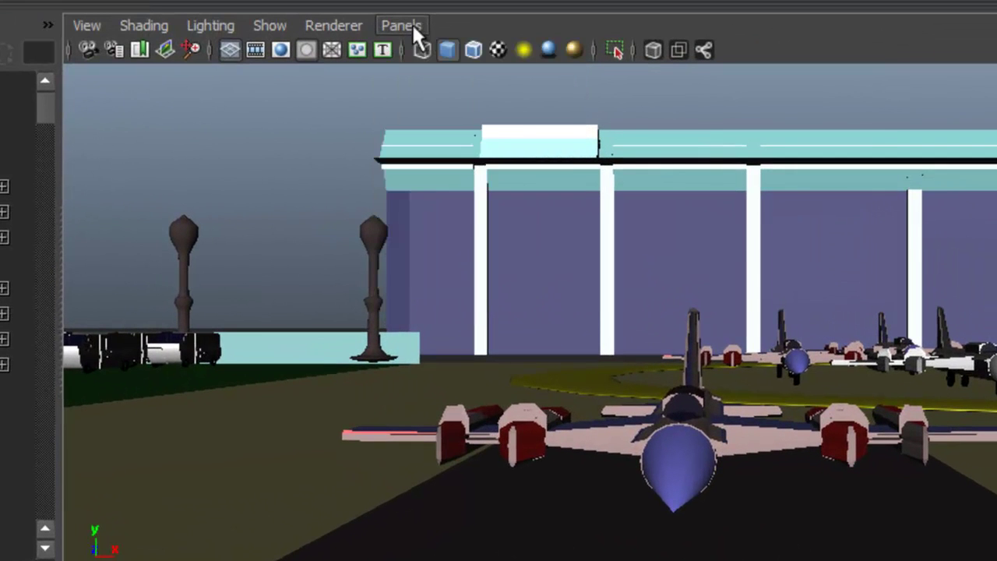
click(411, 23)
mouse_move(442, 49)
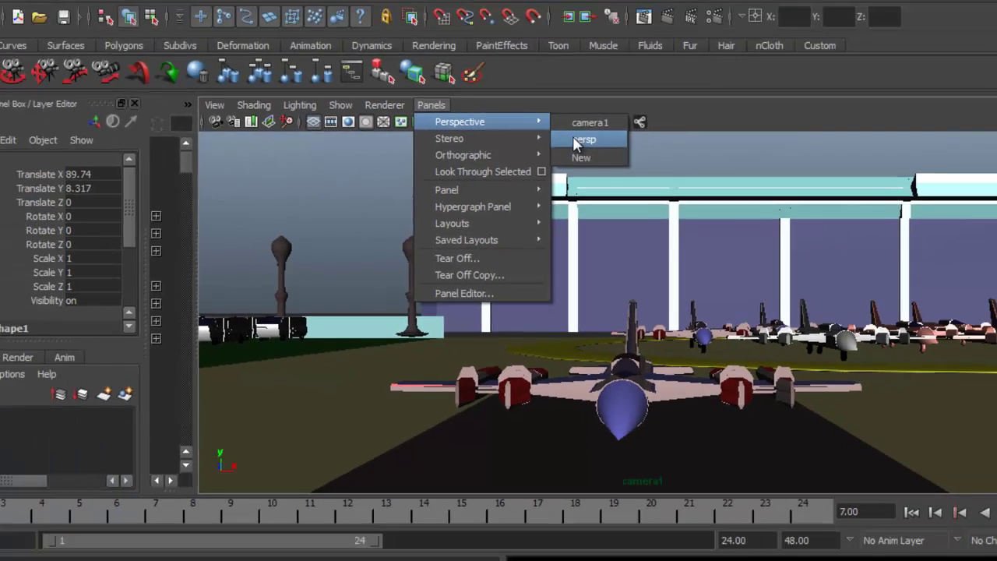
click(560, 159)
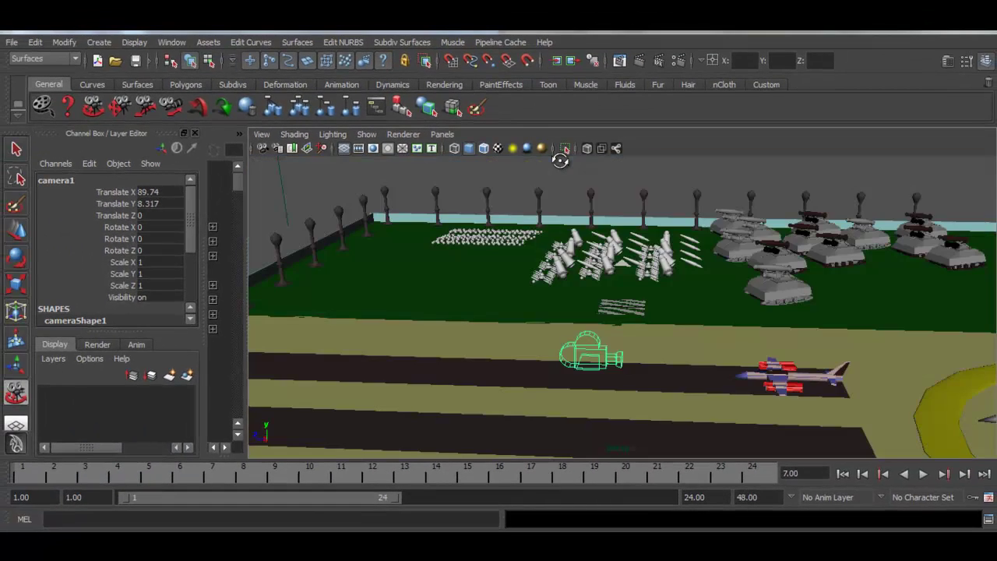
key(w)
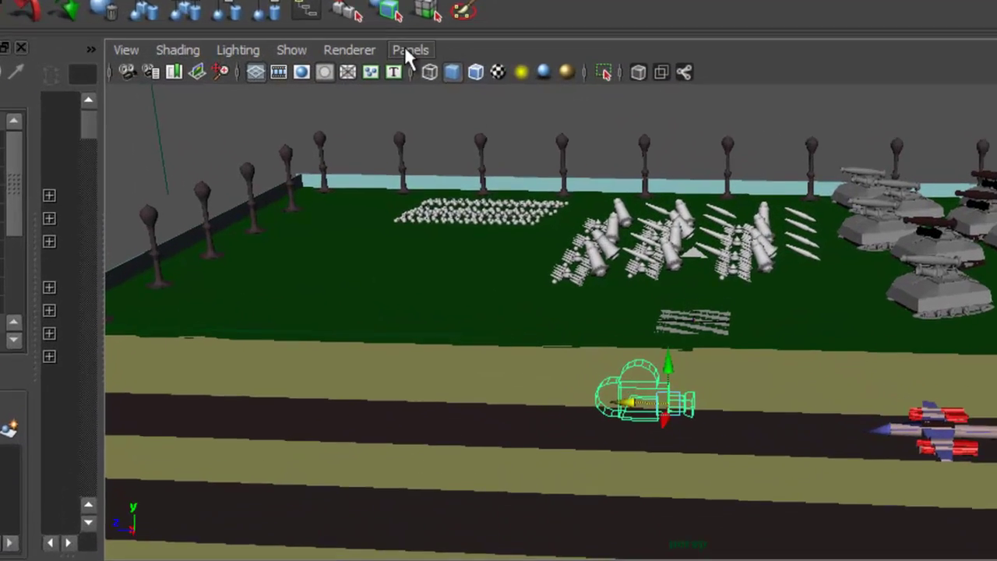
click(407, 50)
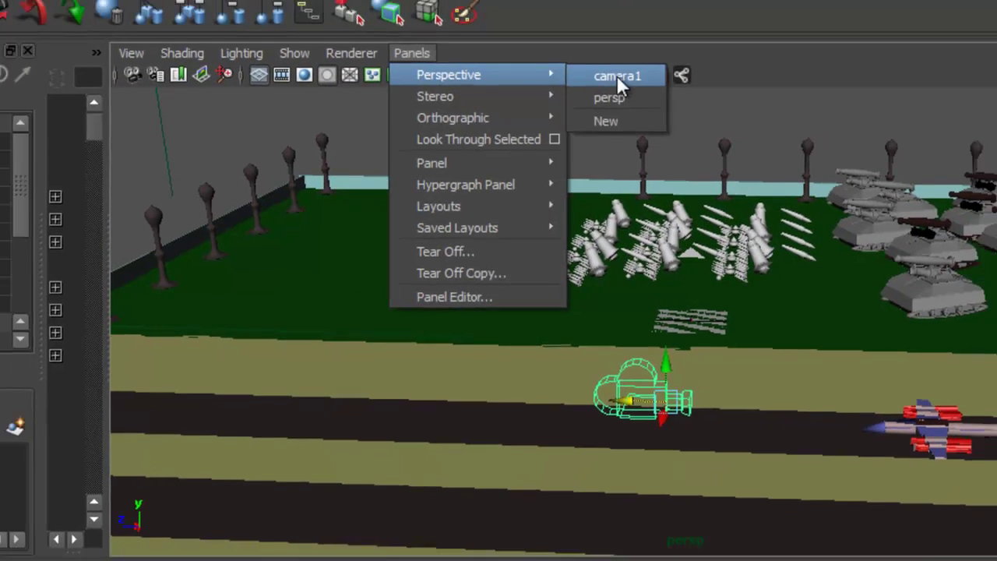
click(617, 76)
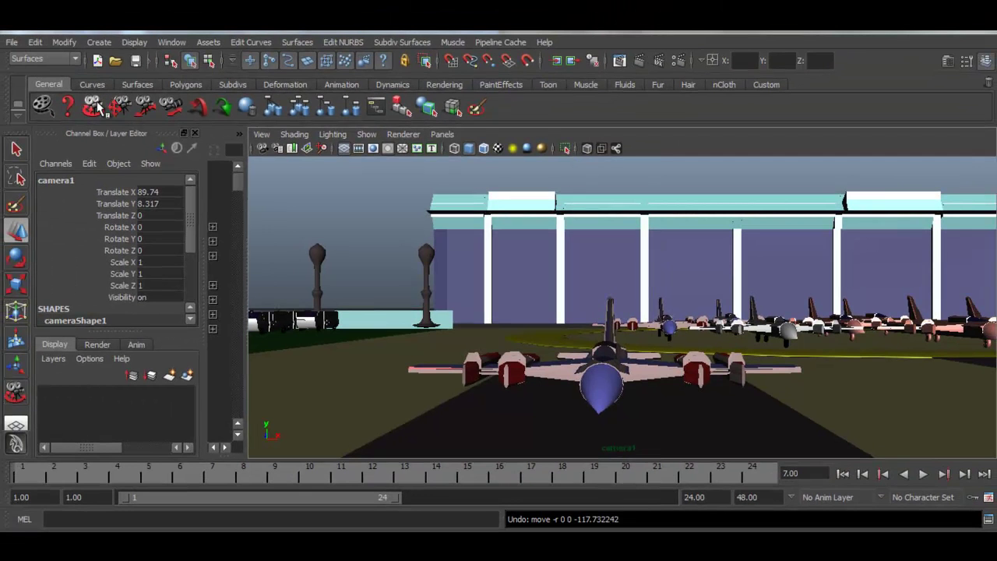
Dolly and track camera1 to X 88.561, Y 3.315, Z -25.037, framing the jet head-on
click(142, 111)
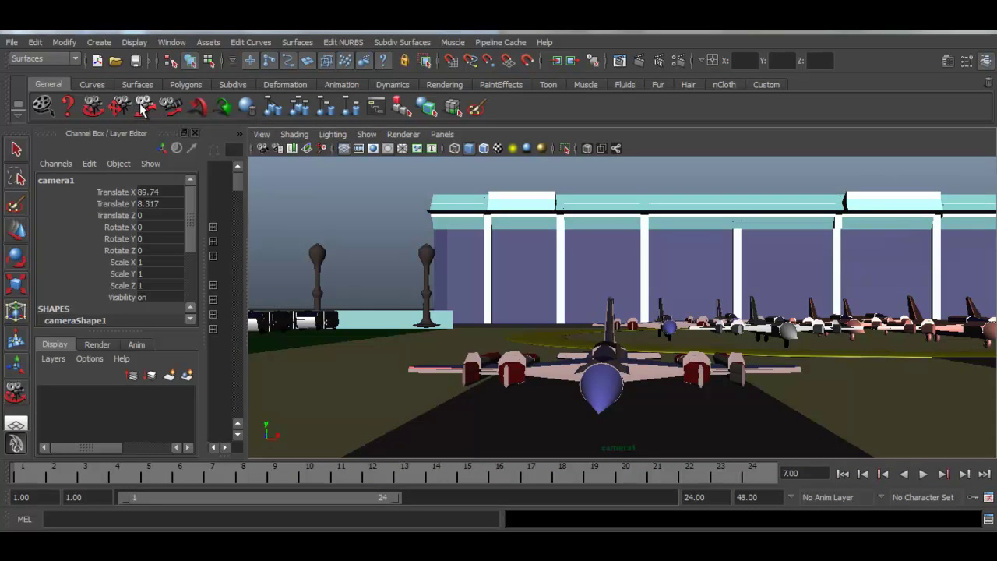
mouse_move(437, 364)
mouse_down()
mouse_move(460, 352)
mouse_move(694, 384)
mouse_up()
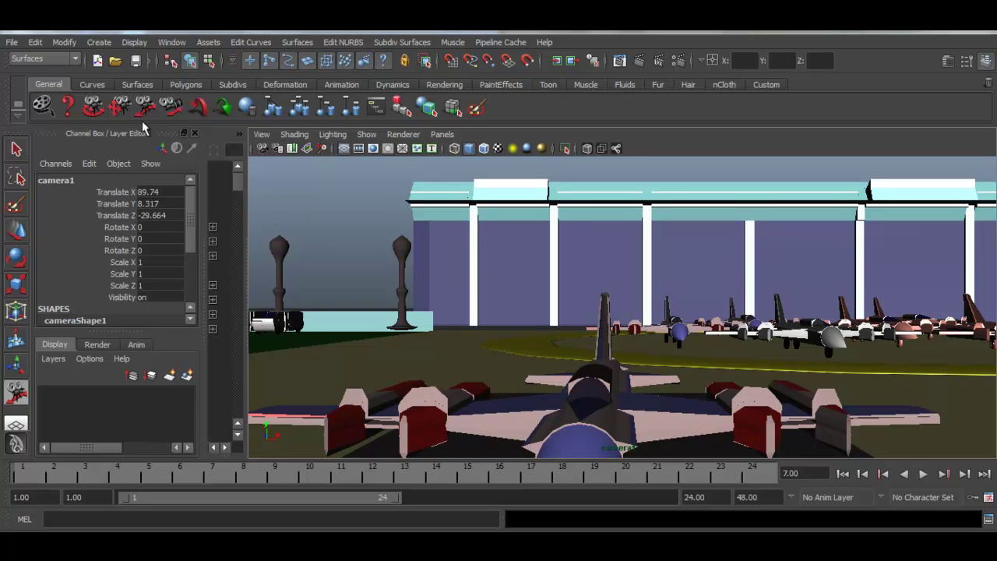
click(121, 108)
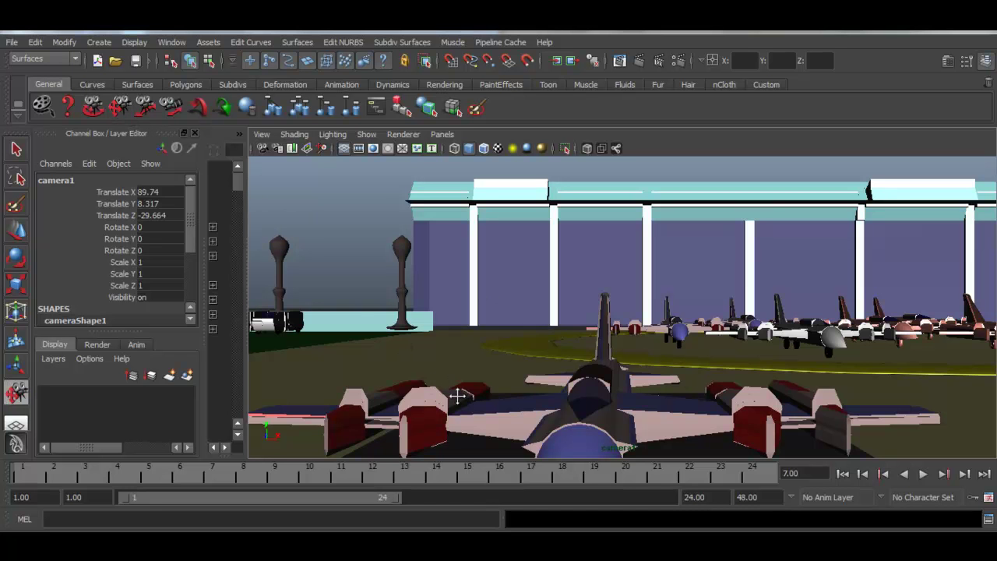
drag(458, 396, 480, 306)
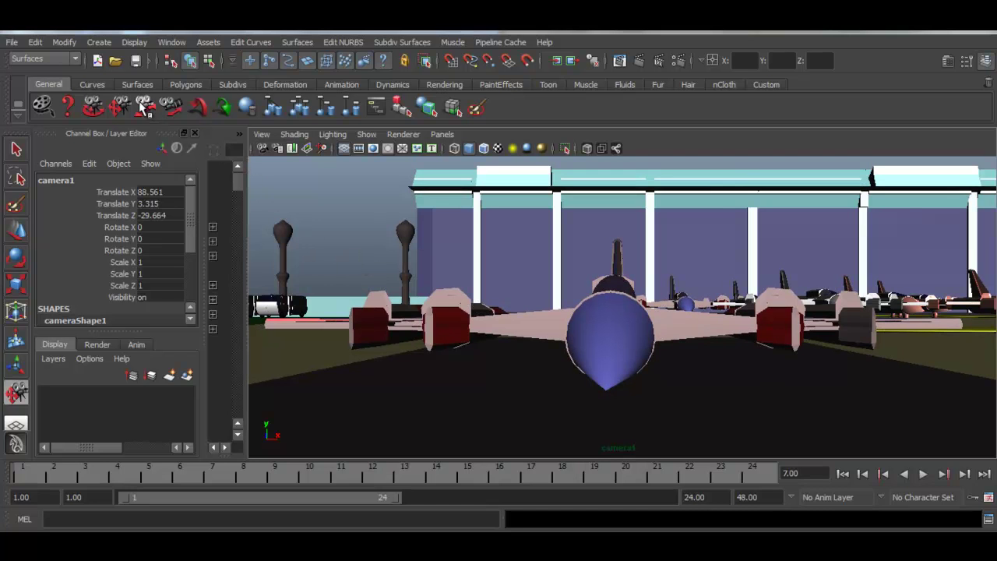
alt+right_drag(595, 311, 535, 314)
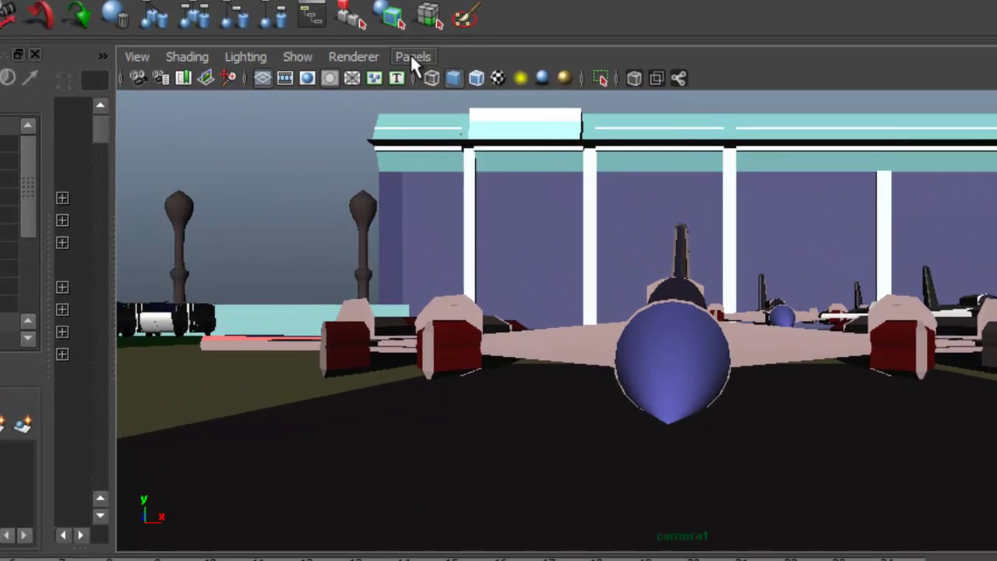
click(442, 134)
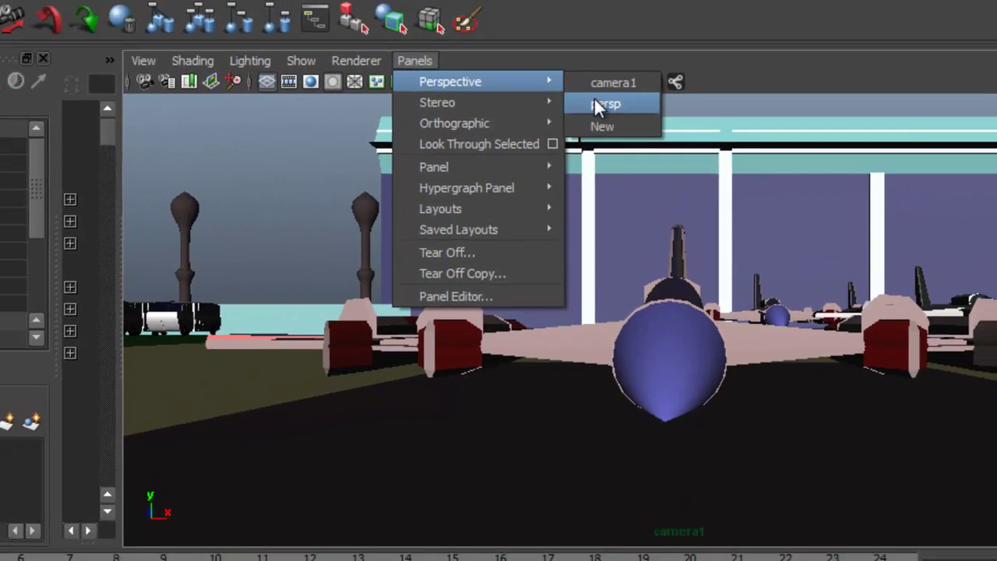
From the persp view, duplicate camera1 as camera2 and move it to Z -142.471 beyond the jet
click(606, 84)
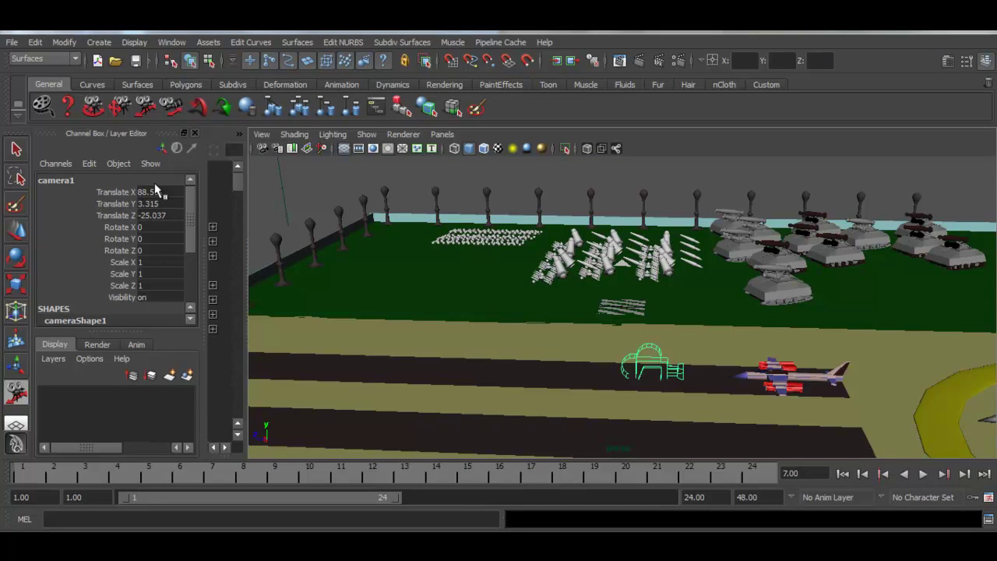
click(14, 231)
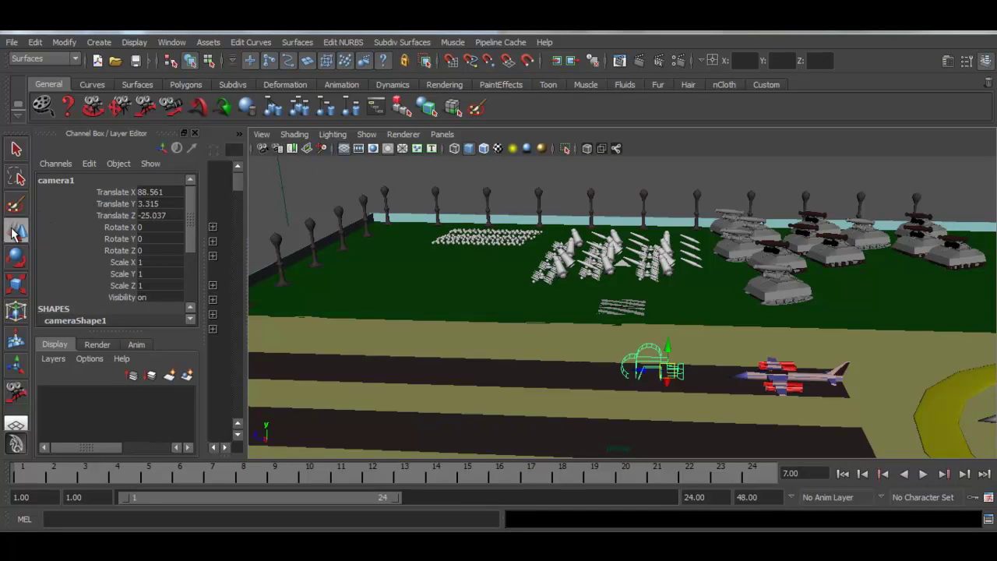
key(ctrl+d)
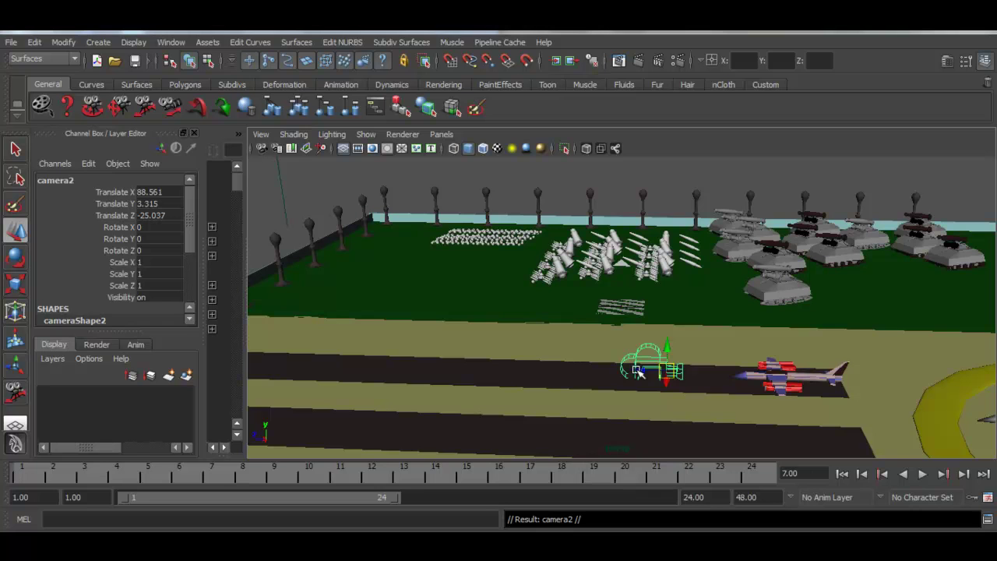
drag(638, 372, 931, 383)
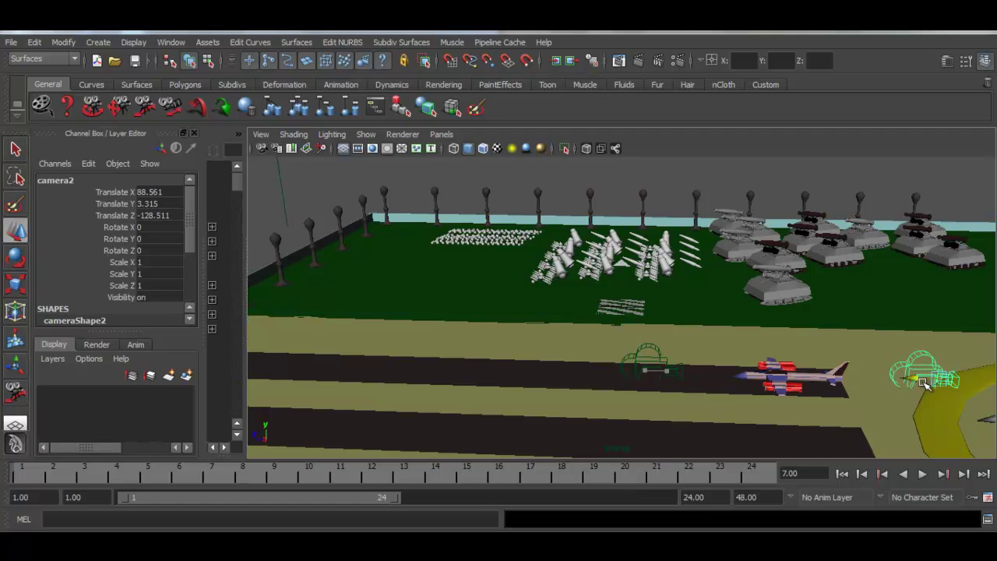
click(931, 384)
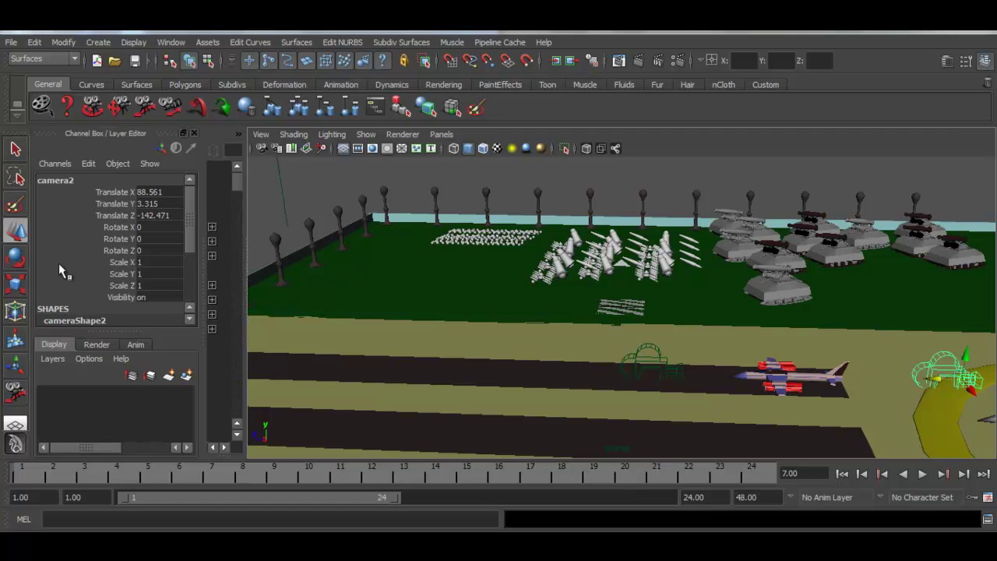
click(15, 259)
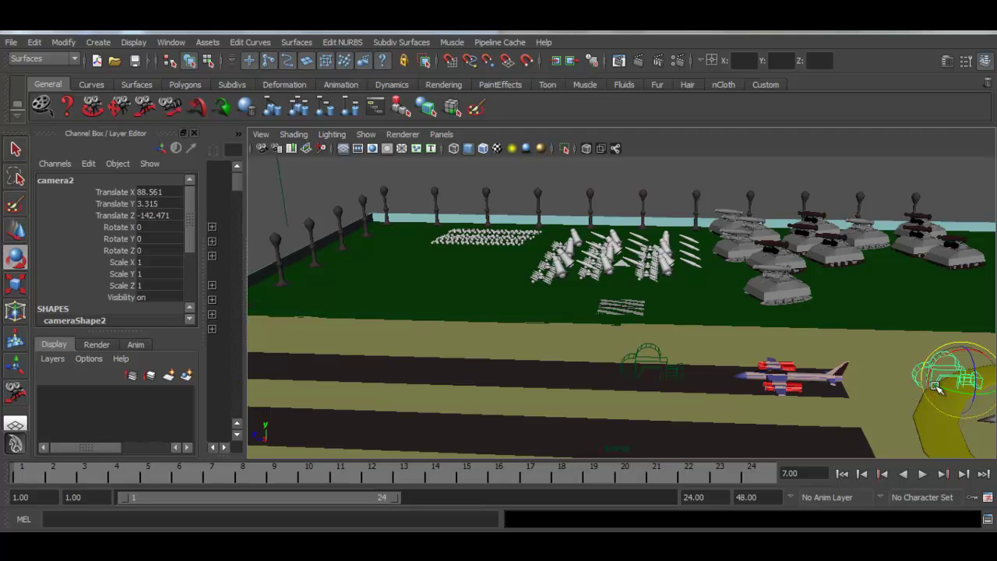
Rotate camera2 to Rotate Y 185.055 so it faces back toward the jet
drag(937, 388, 994, 393)
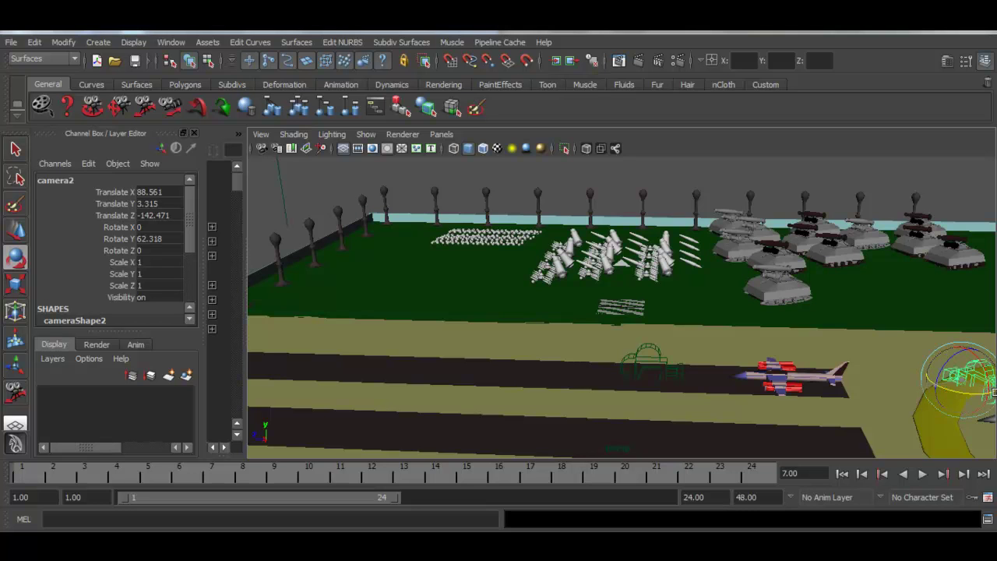
drag(994, 394, 993, 389)
drag(966, 392, 987, 394)
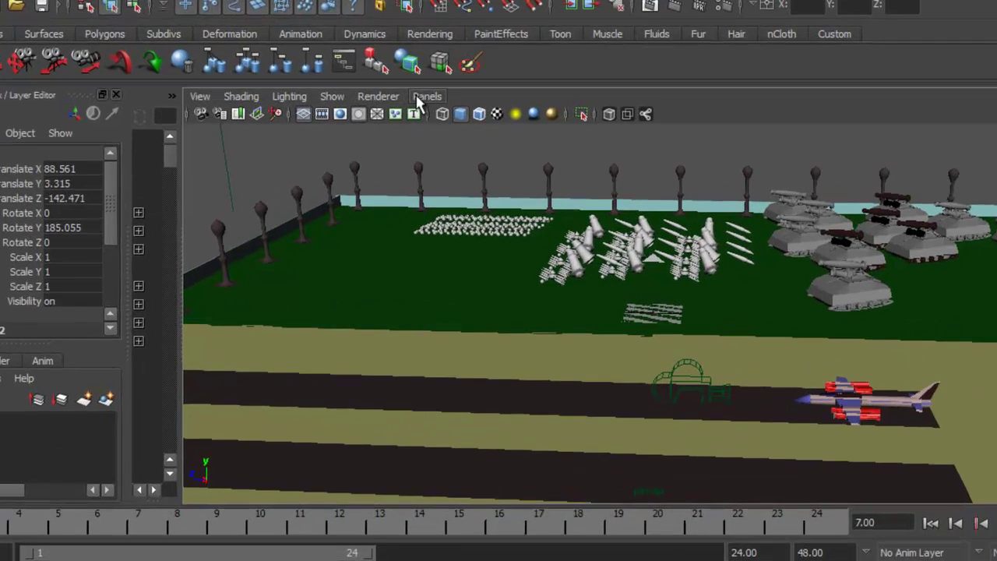
Look through camera2 and dolly it right up behind the jet's tail
click(433, 134)
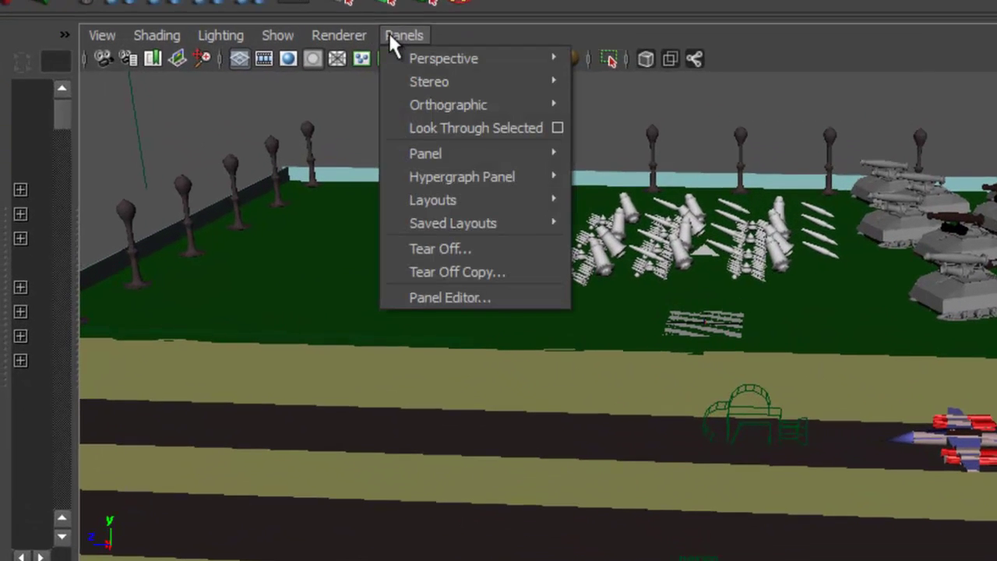
mouse_move(443, 56)
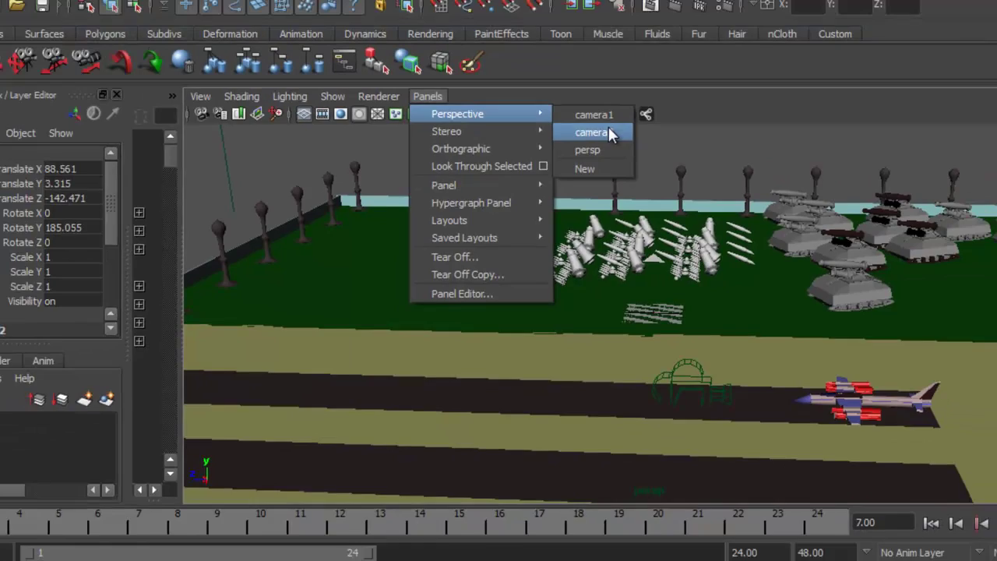
click(643, 80)
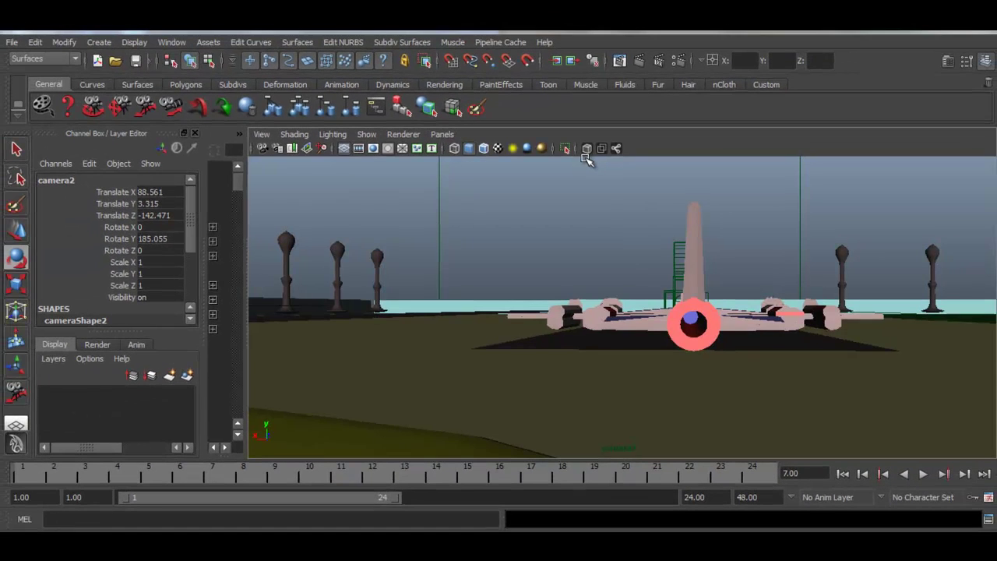
click(148, 111)
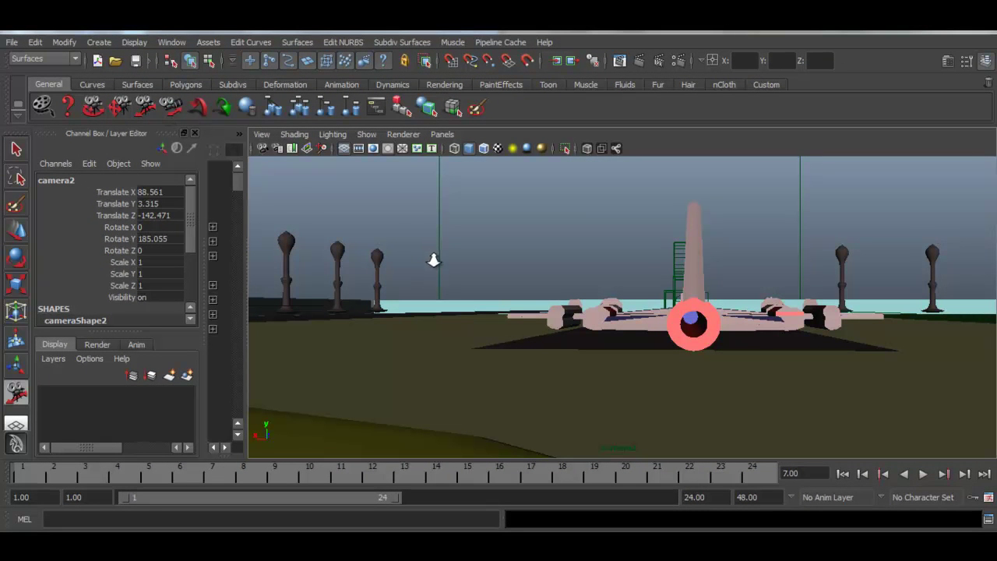
drag(462, 278, 608, 311)
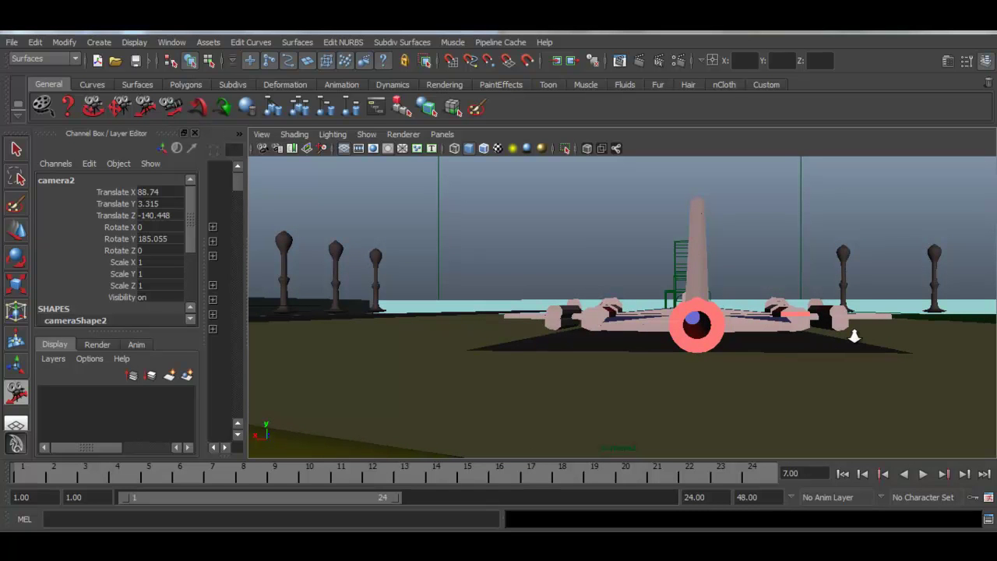
alt+right_drag(510, 273, 802, 350)
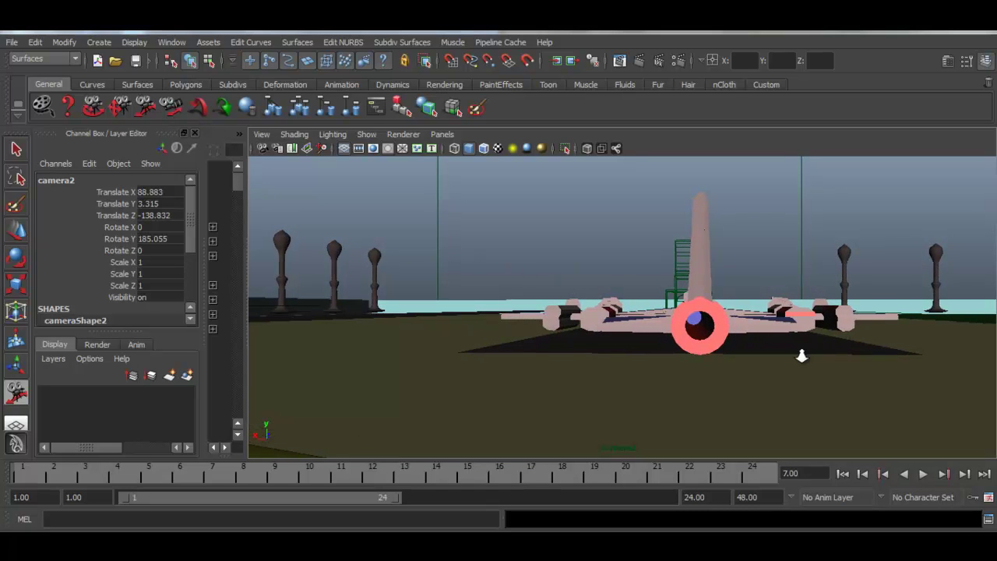
alt+right_drag(467, 269, 723, 332)
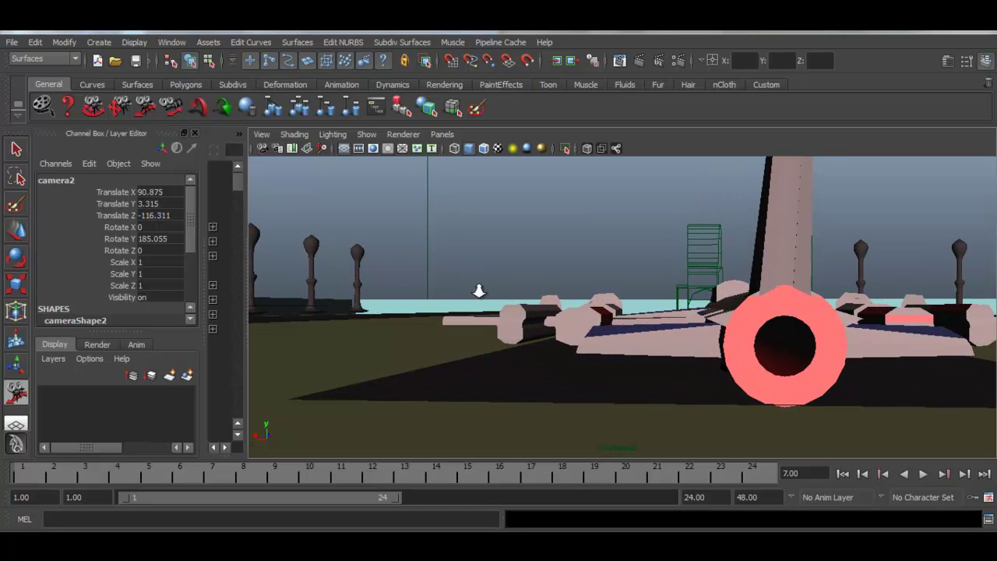
alt+right_drag(478, 290, 561, 315)
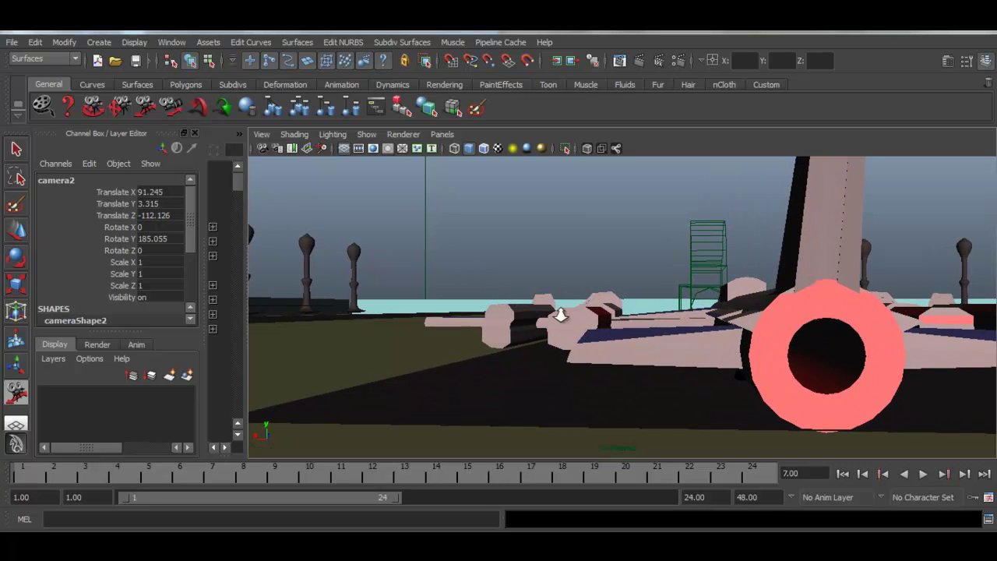
Tumble and track camera2 to recentre the jet (X 90.371, Z -112.153, Rotate Y 178.255)
click(92, 109)
drag(321, 288, 334, 285)
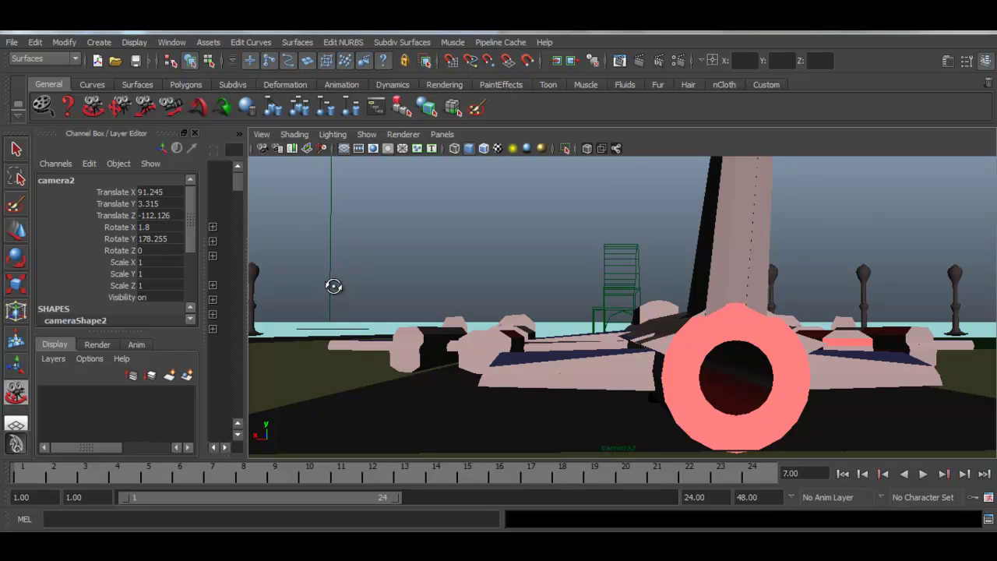
click(119, 107)
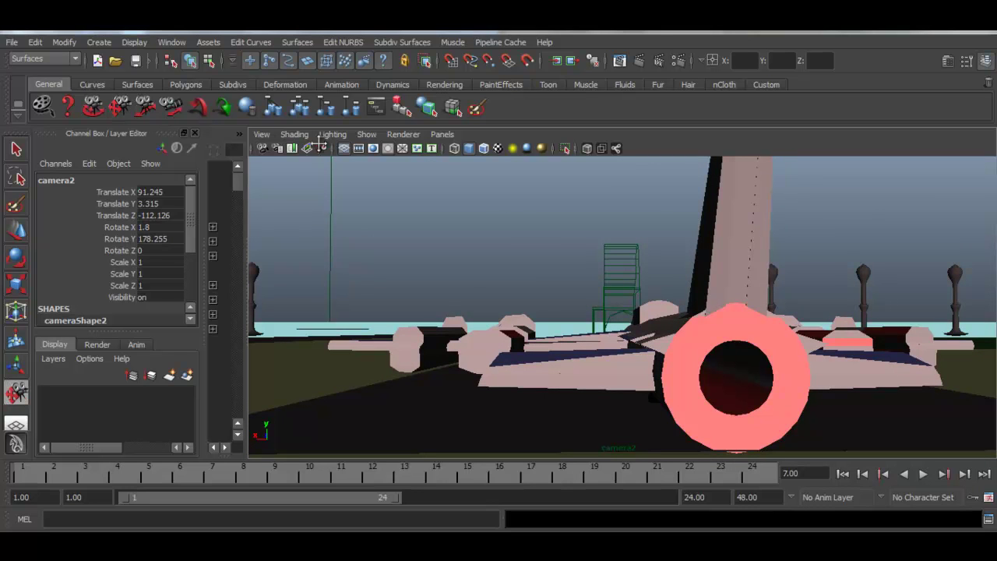
drag(600, 278, 598, 282)
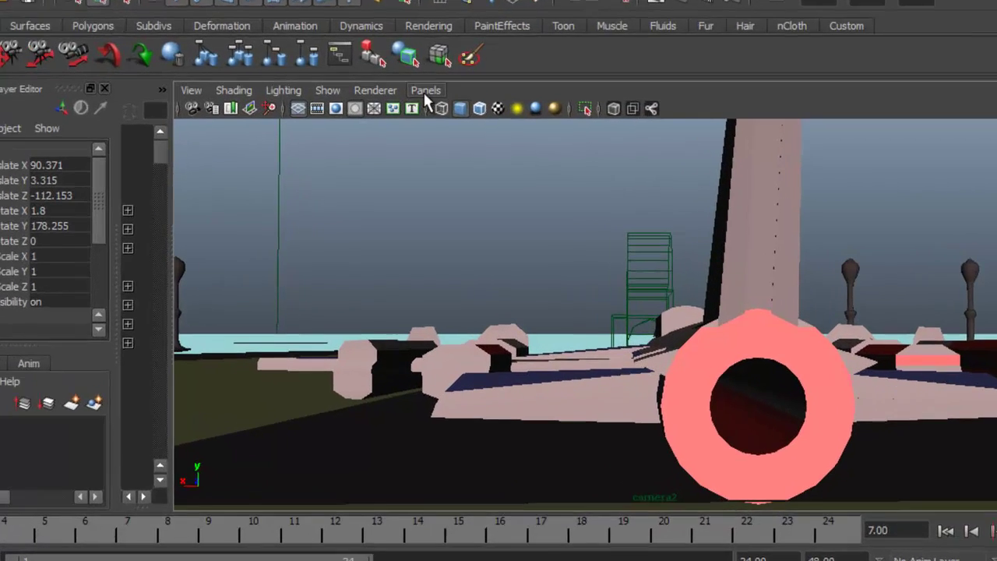
Switch back to another camera's view and apply the Persp/Outliner saved layout
click(442, 134)
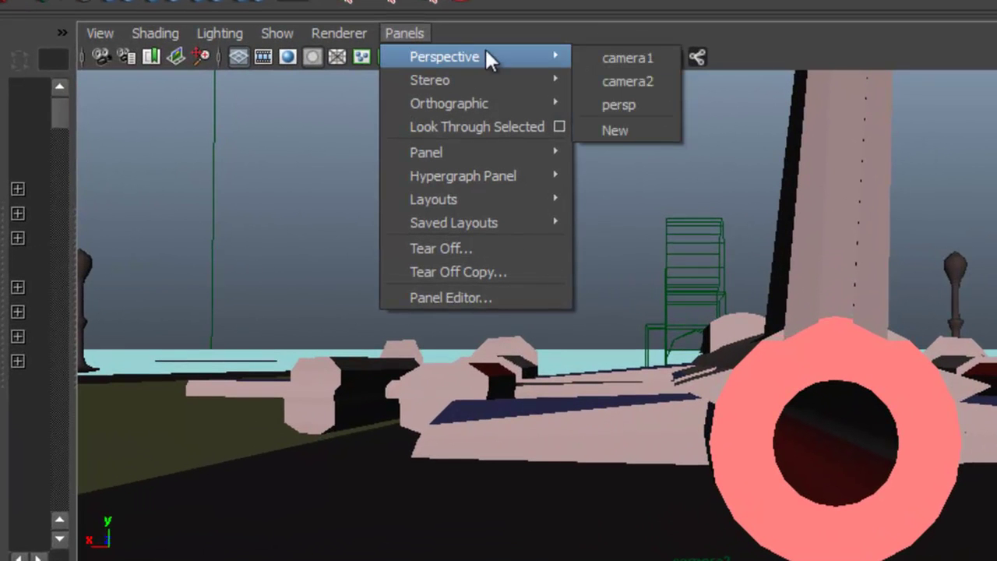
click(604, 105)
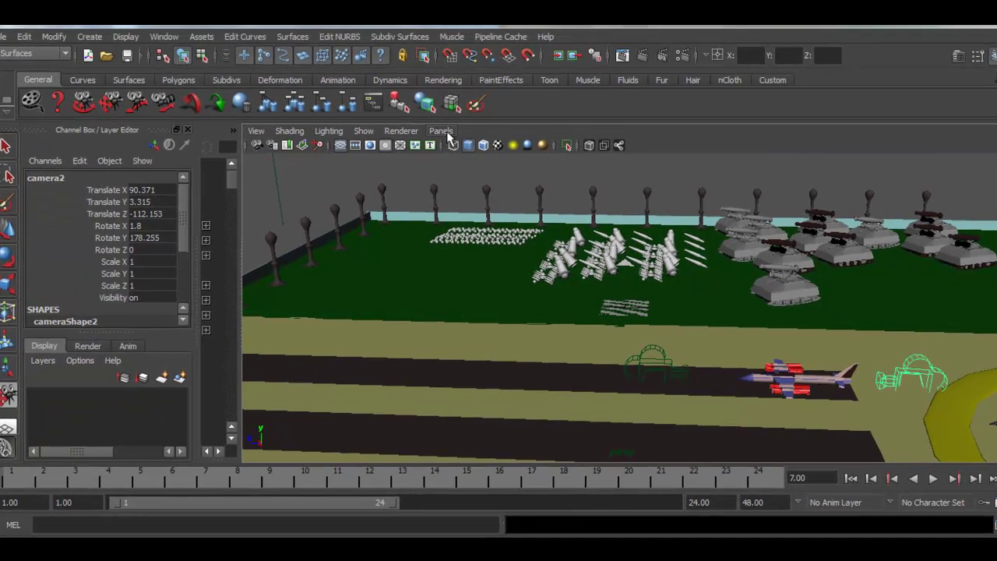
click(442, 134)
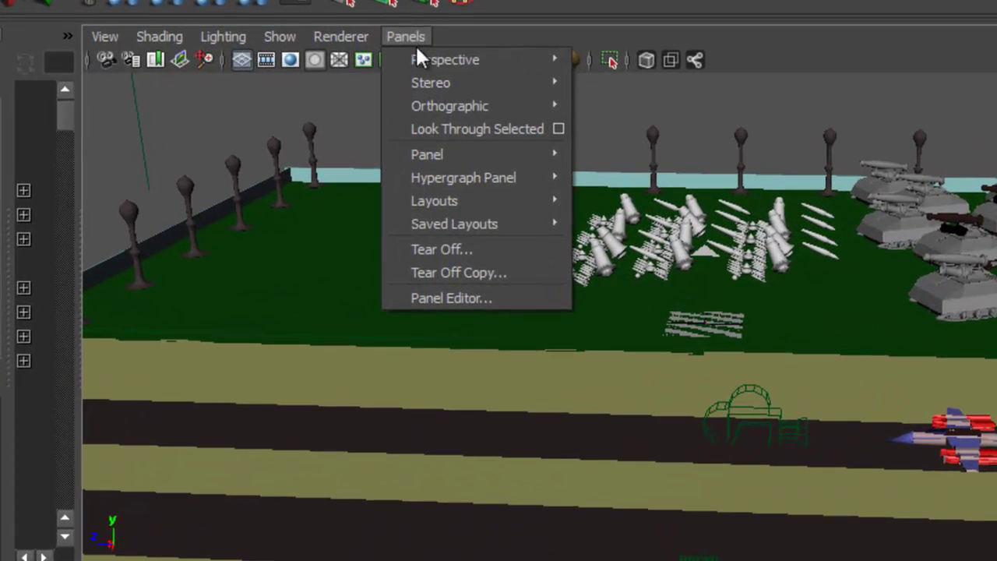
mouse_move(454, 223)
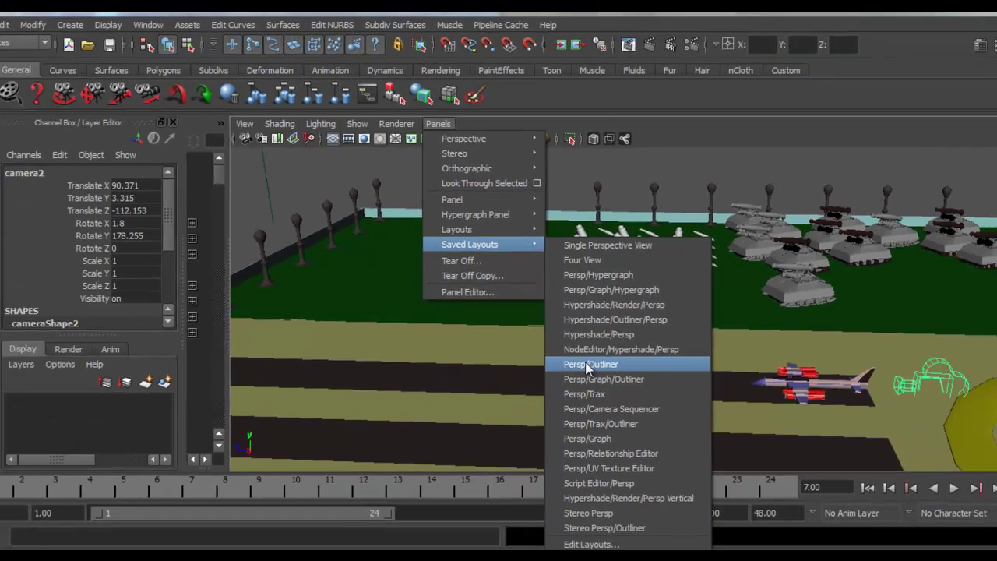
click(624, 399)
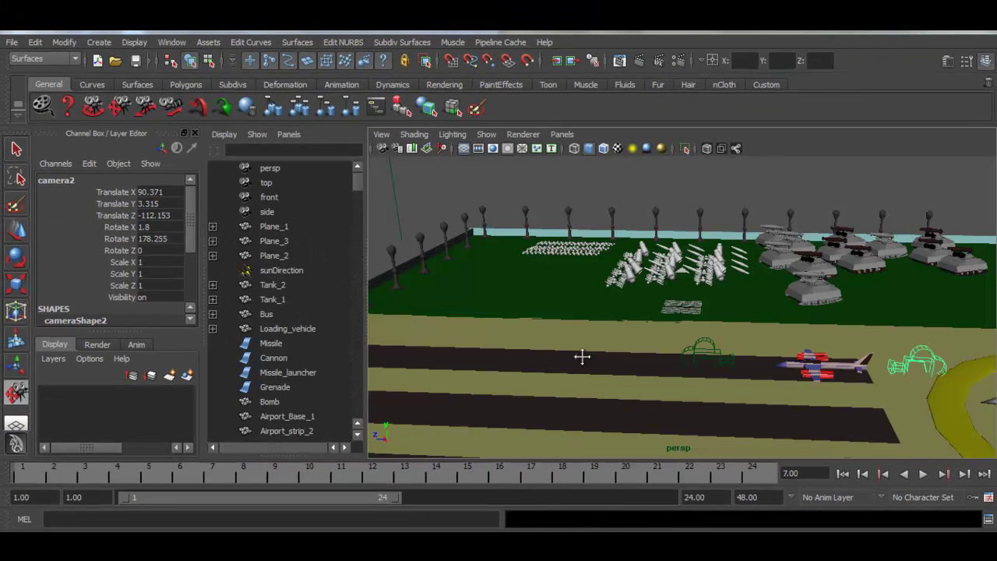
Rename camera2 to Plane_Hinder_Camera in the Outliner
alt+middle_drag(470, 304, 389, 210)
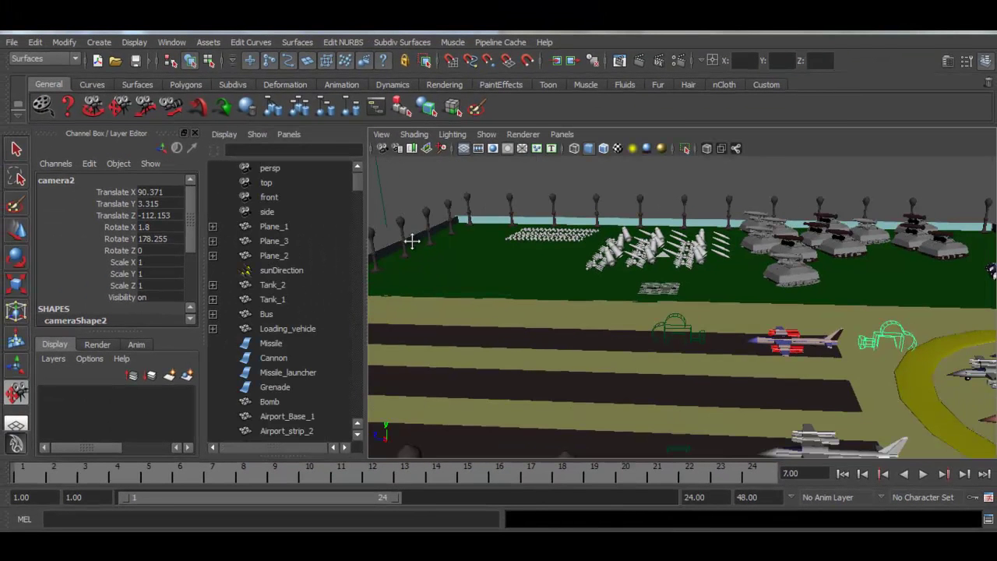
drag(362, 183, 359, 413)
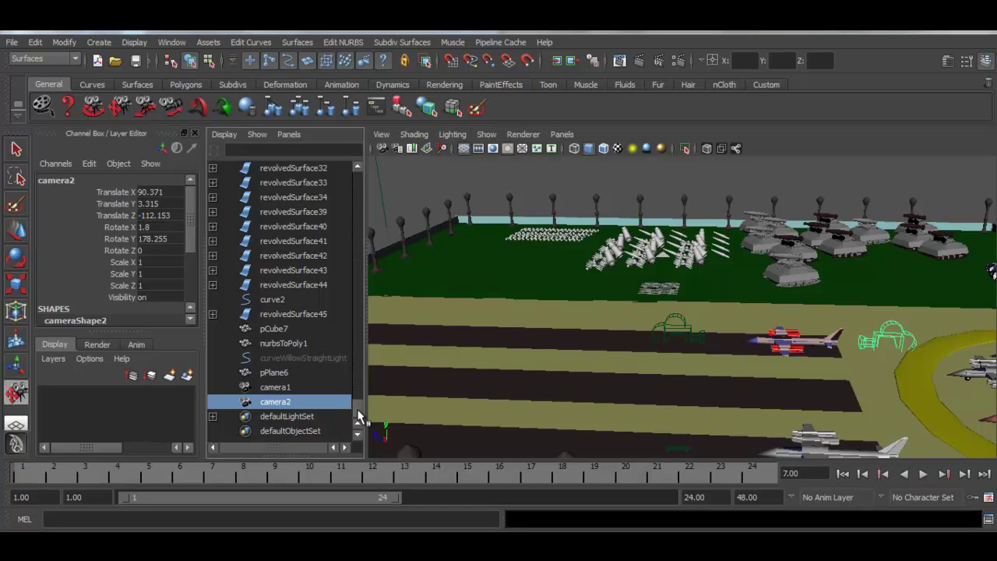
double_click(285, 404)
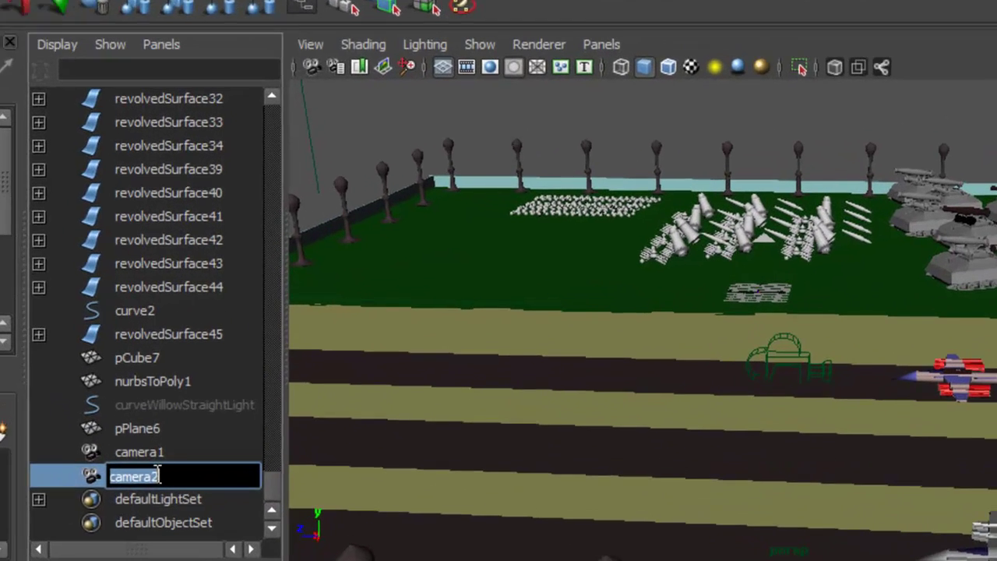
text(Plane Hin)
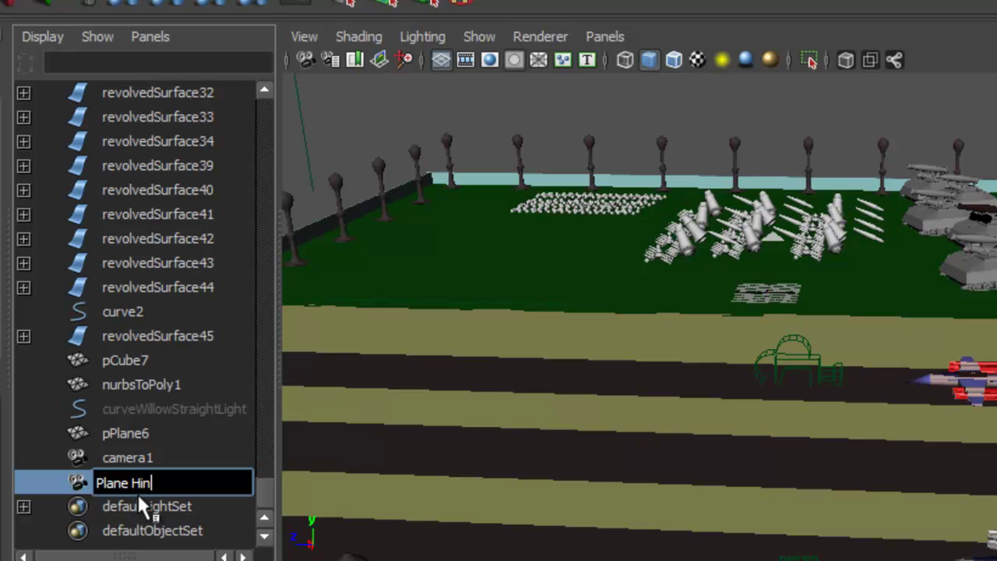
text(er Camera)
click(138, 453)
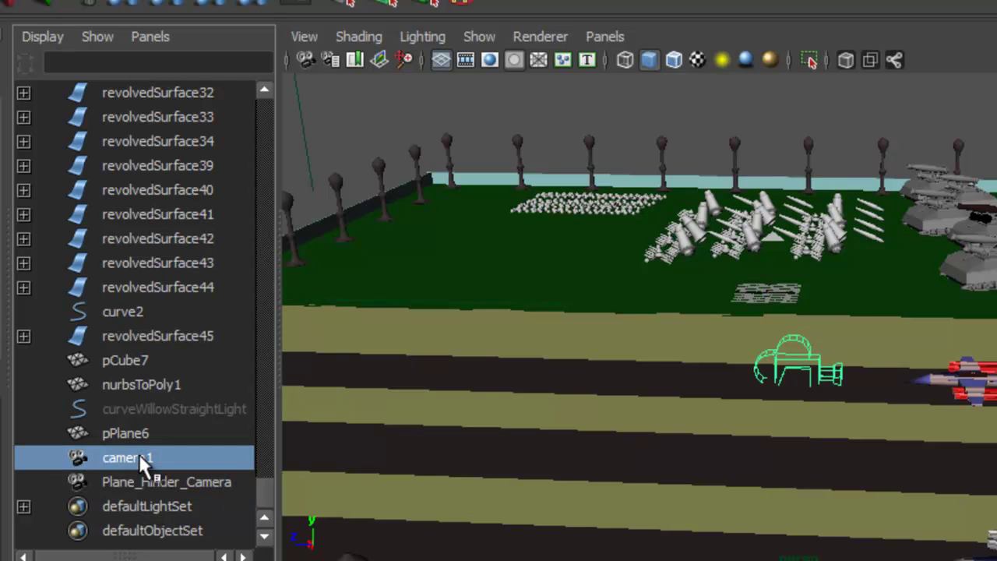
Rename camera1 to Plane_front_Camera
double_click(140, 456)
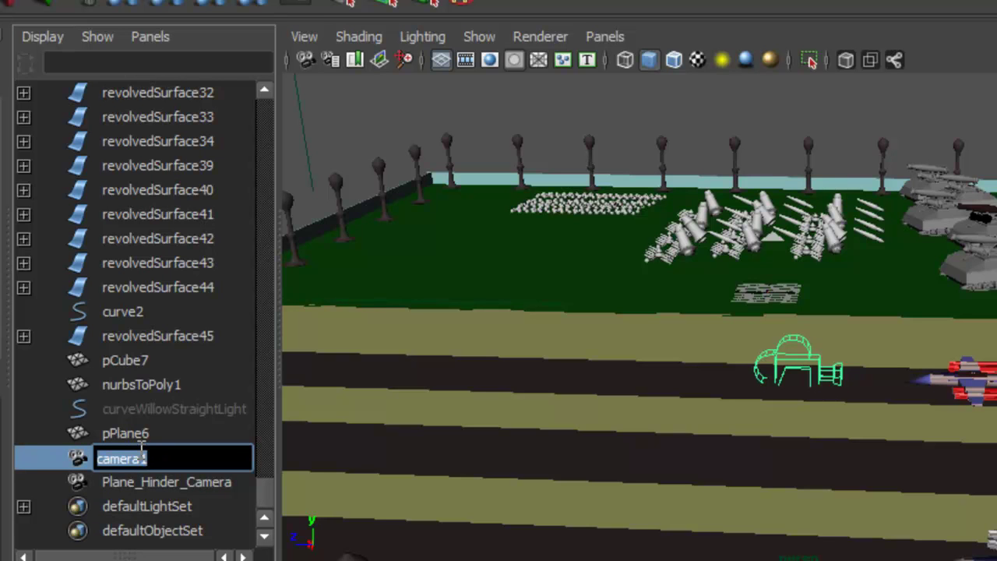
text(Plane front Camera)
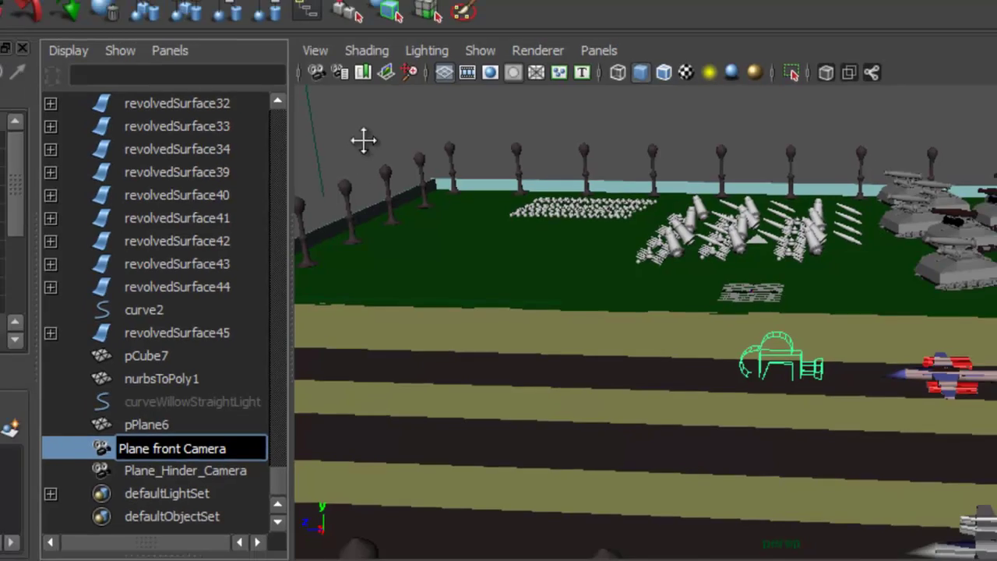
key(Return)
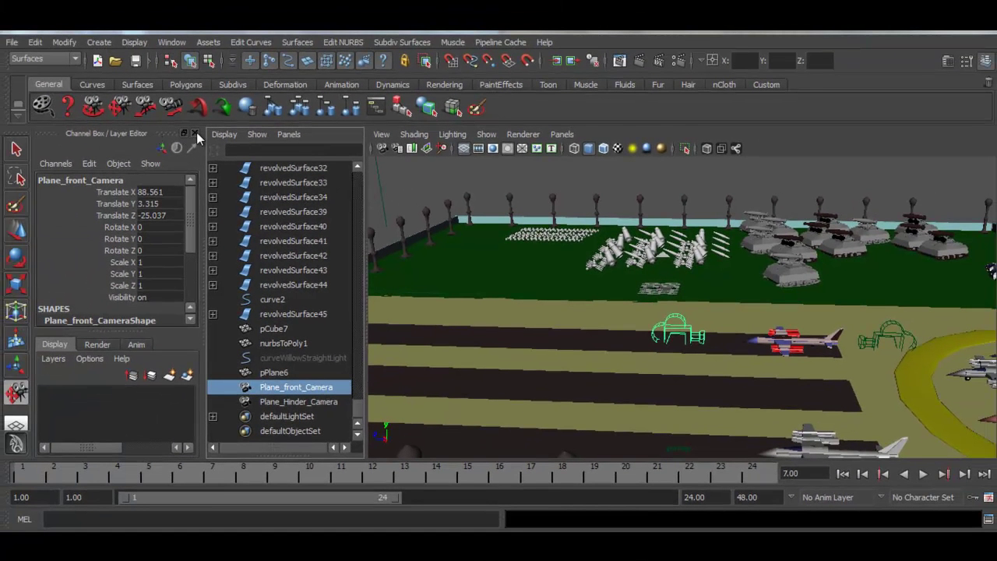
Hide the Channel Box, view through Plane_Hinder_Camera and Plane_front_Camera, then return to persp
click(196, 134)
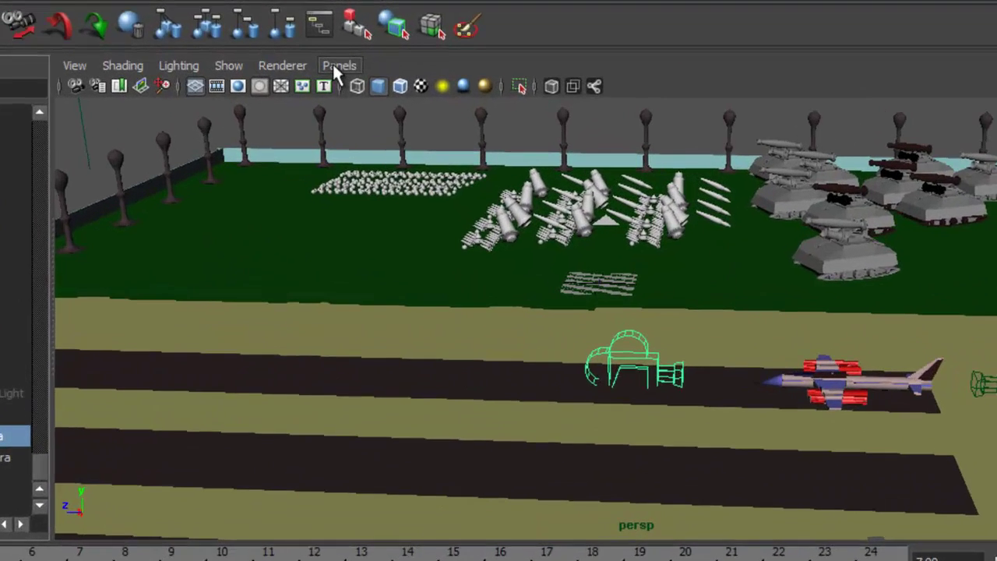
click(335, 66)
mouse_move(355, 57)
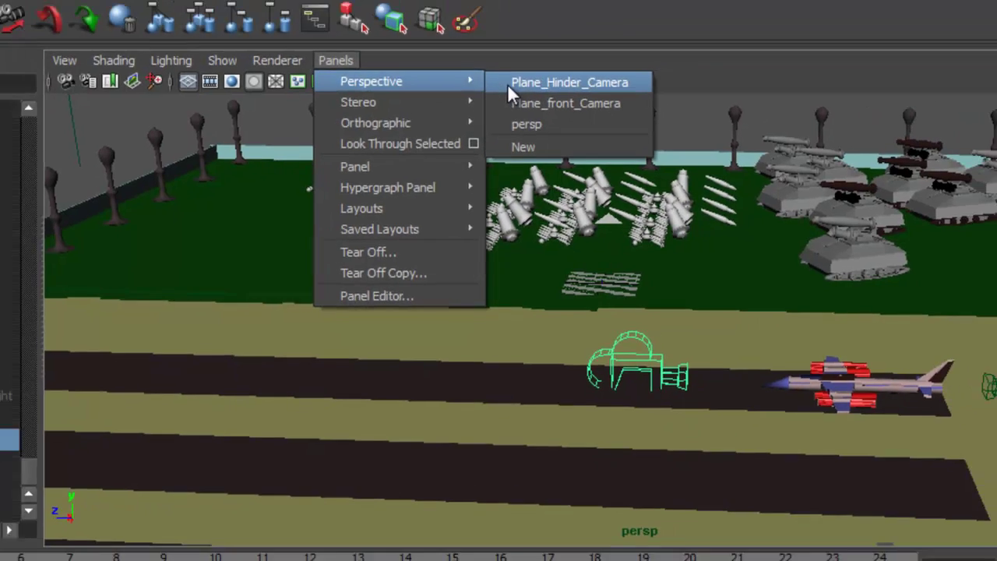
click(518, 59)
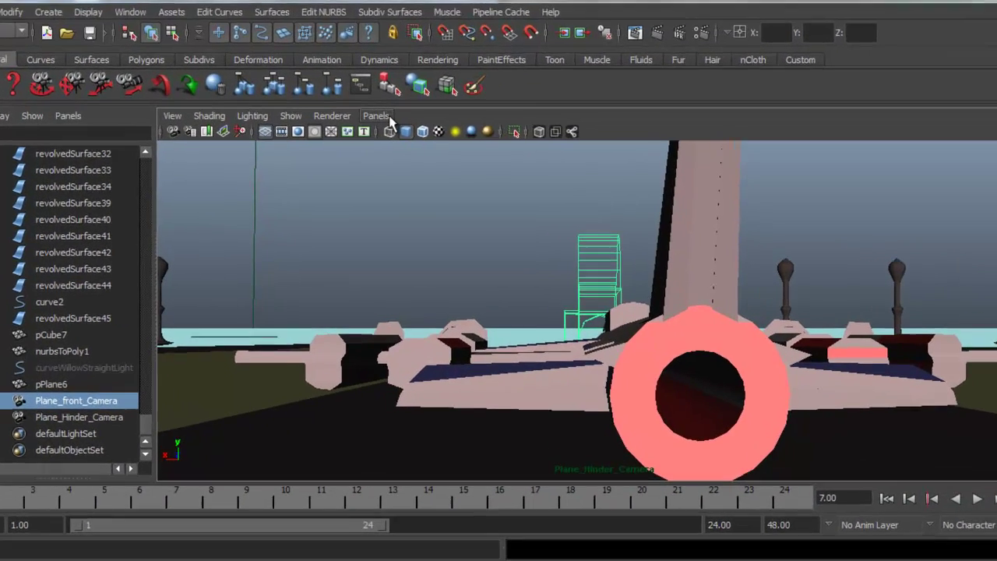
click(377, 116)
mouse_move(355, 54)
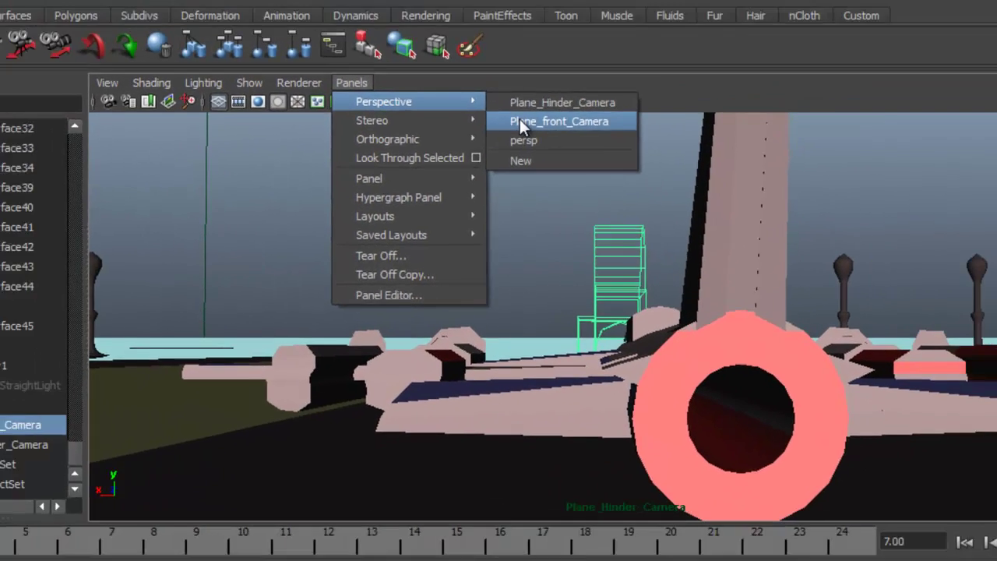
click(526, 80)
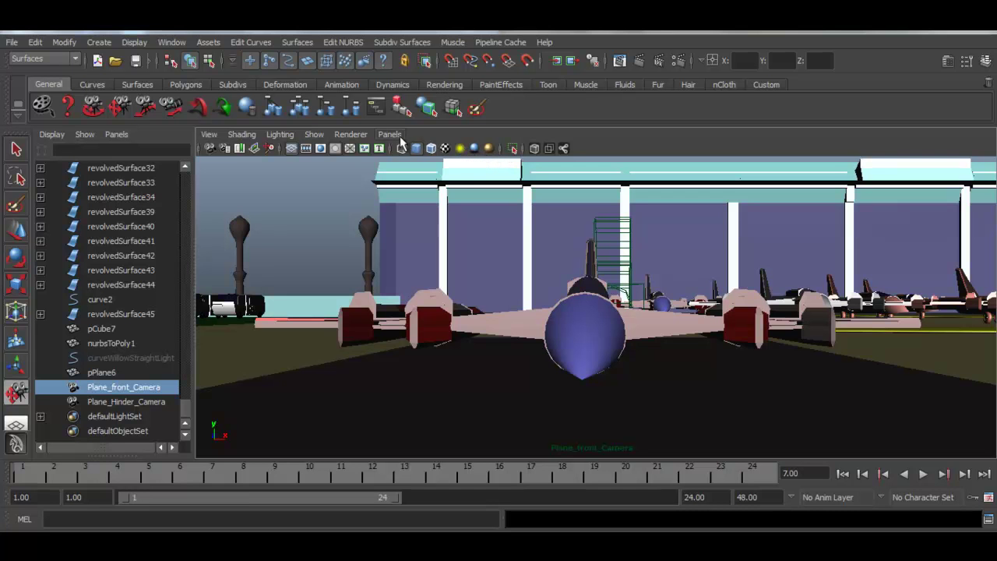
click(391, 135)
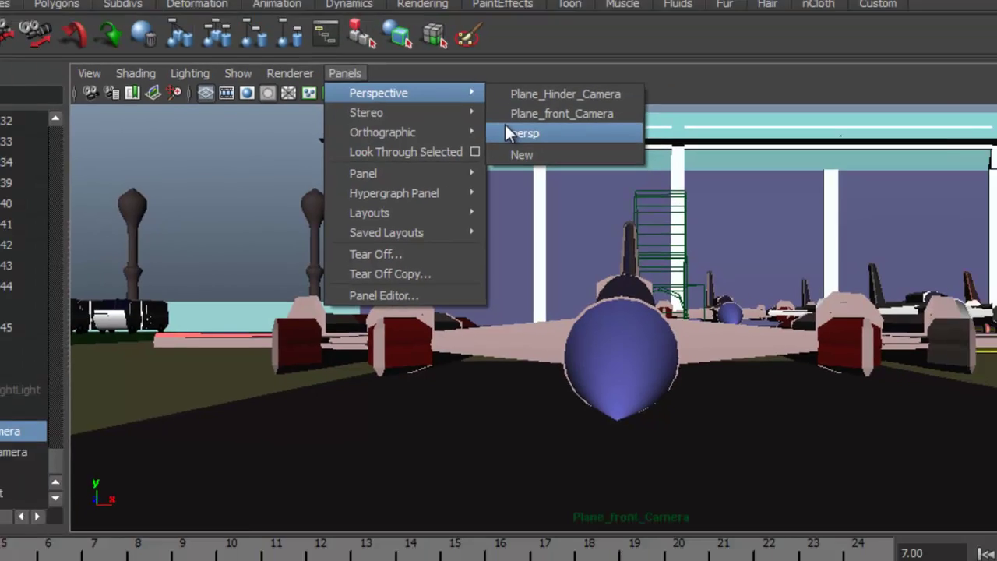
click(514, 106)
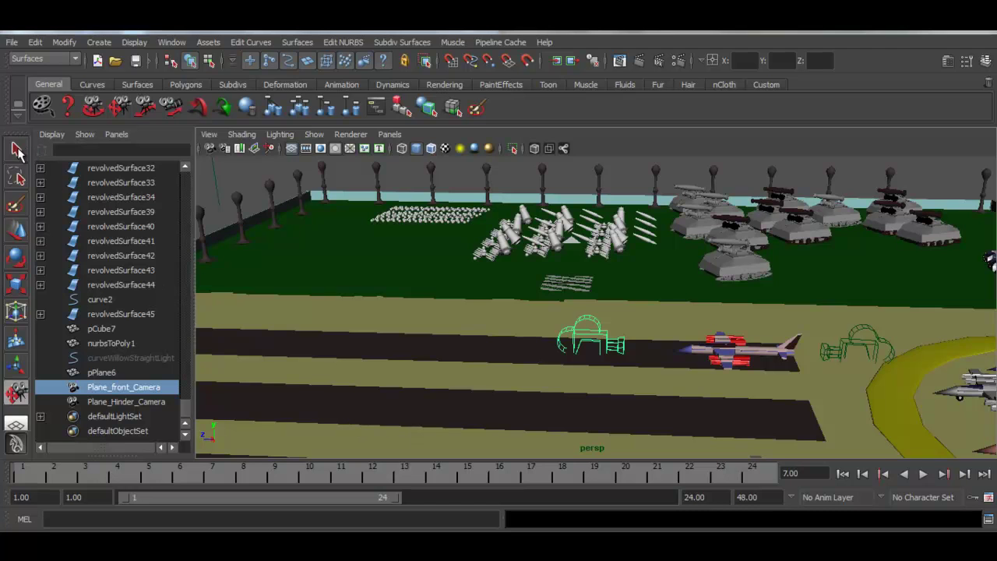
Select pPlane6, then dolly, pan, tumble and track the persp view until the jet fills the viewport
key(Up)
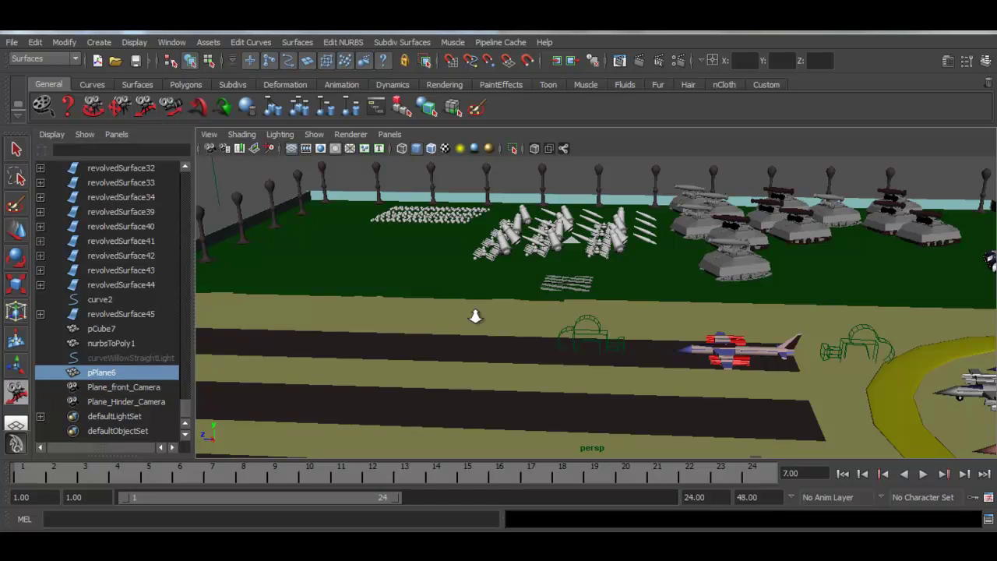
alt+right_drag(669, 364, 743, 377)
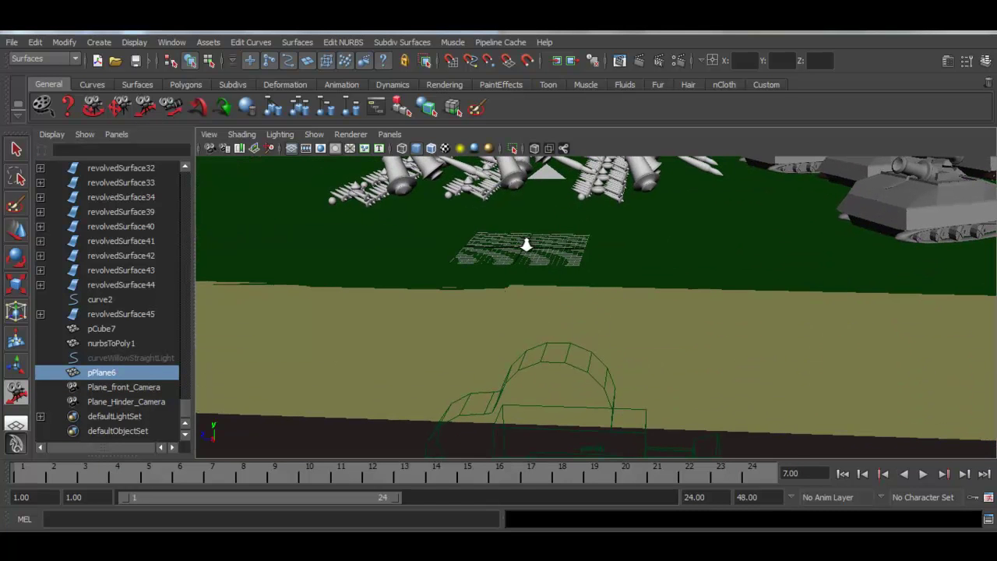
click(123, 105)
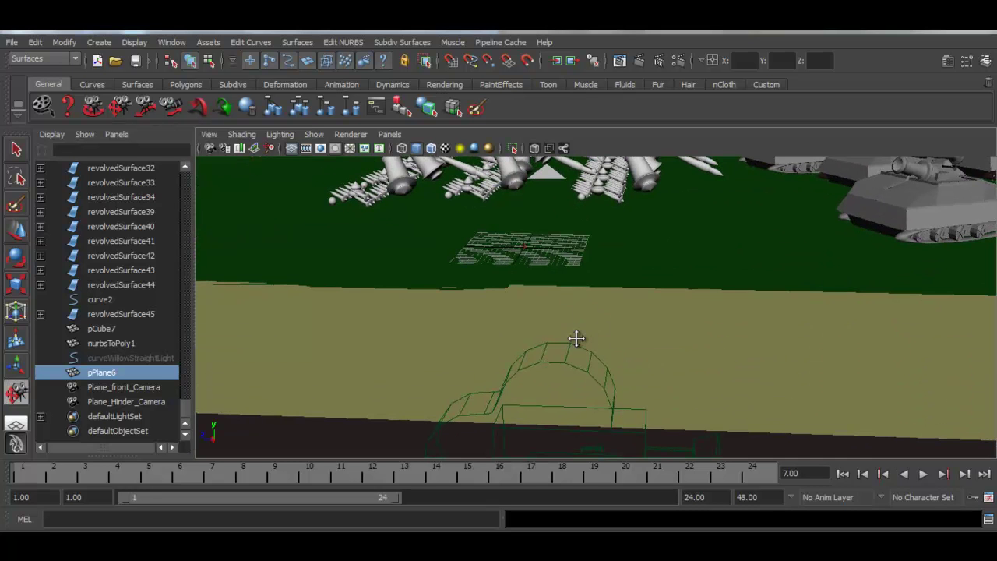
mouse_move(775, 386)
alt+middle_down()
mouse_move(719, 354)
mouse_move(639, 330)
mouse_move(521, 252)
mouse_move(431, 227)
mouse_move(410, 202)
alt+middle_up()
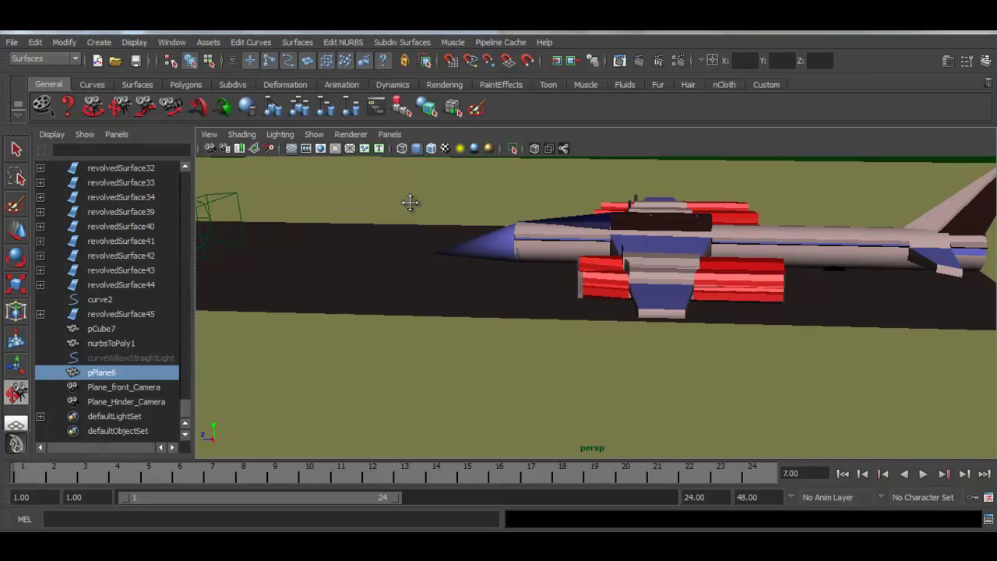
click(95, 107)
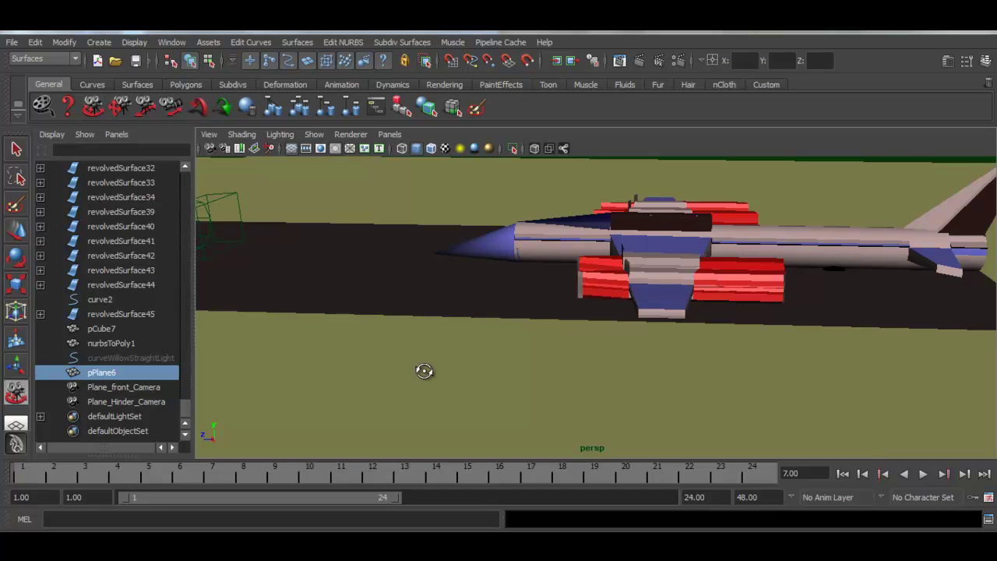
mouse_move(424, 371)
mouse_down()
mouse_move(398, 205)
mouse_move(379, 215)
mouse_up()
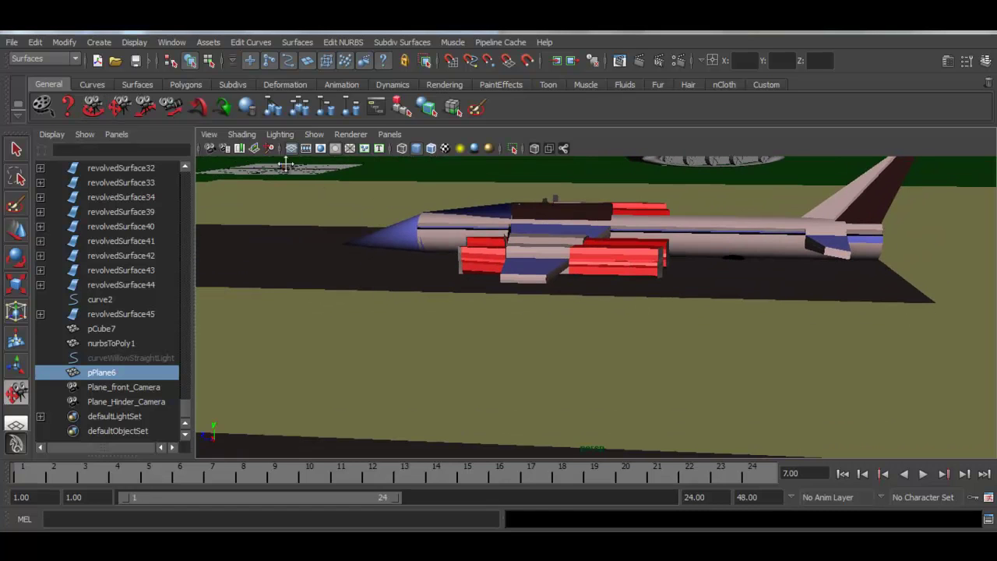
click(145, 107)
mouse_move(461, 281)
mouse_down()
mouse_move(448, 230)
mouse_move(432, 231)
mouse_move(422, 396)
mouse_up()
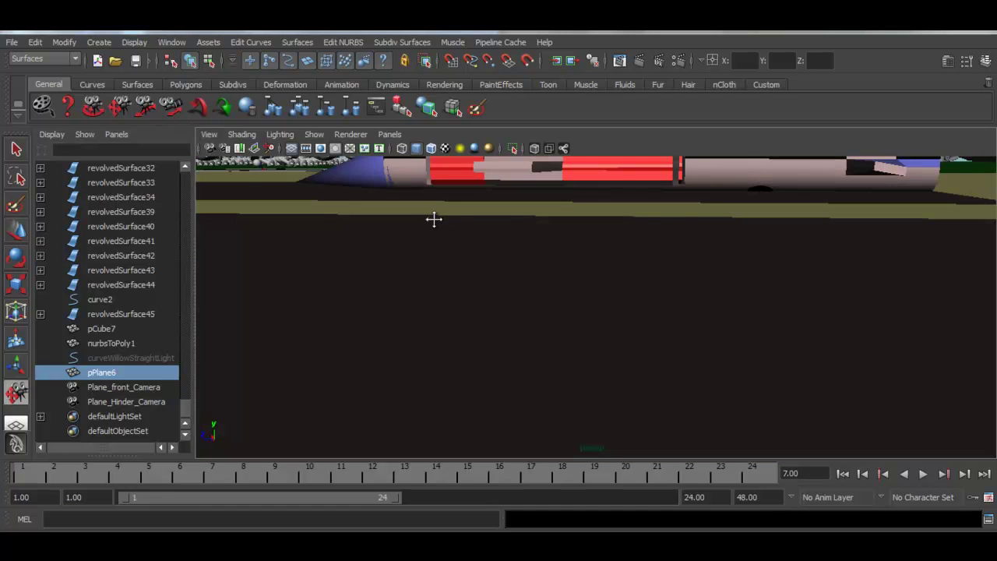
alt+middle_drag(422, 396, 423, 407)
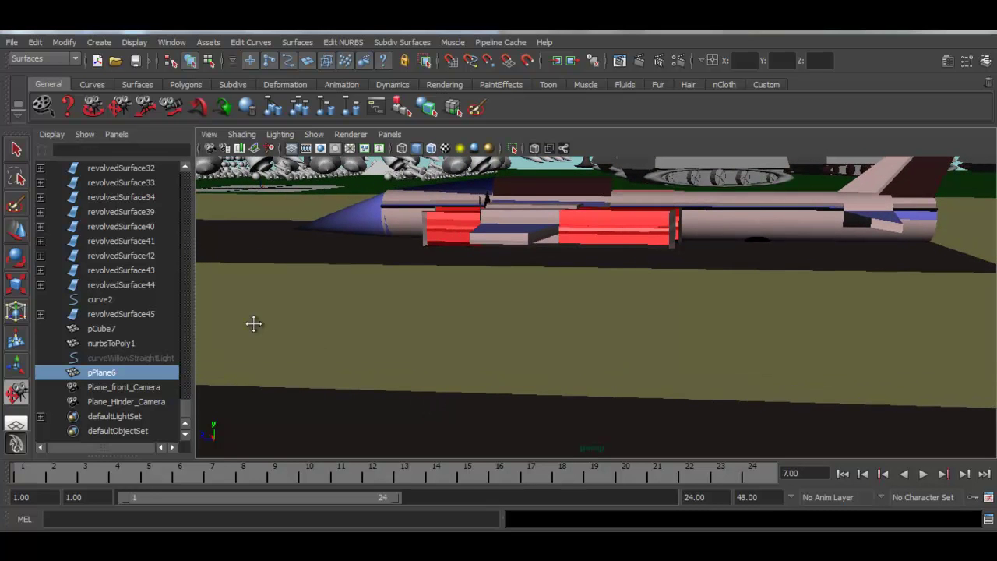
Select the jet and nudge it upward so its wheels sit just on the runway
click(12, 155)
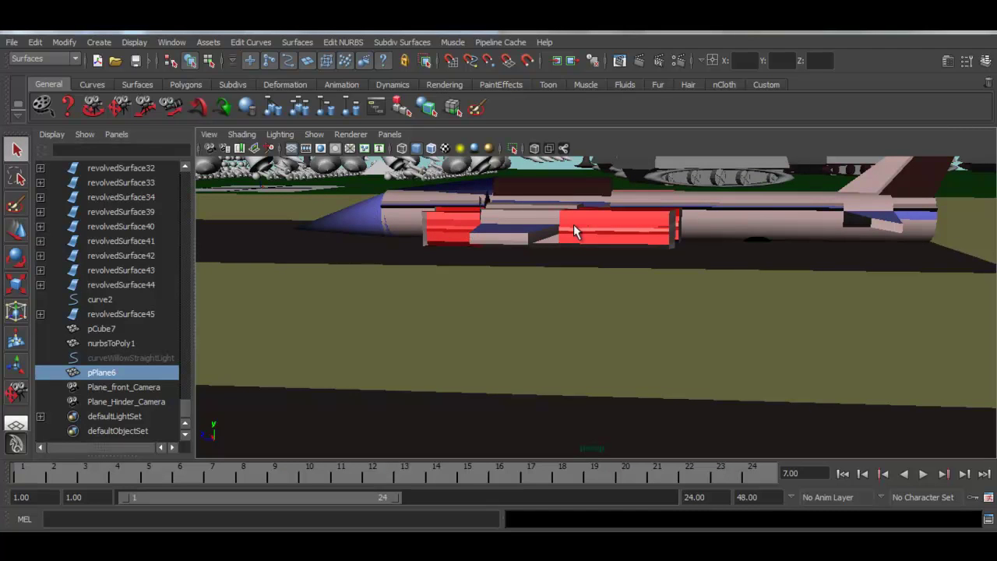
click(532, 238)
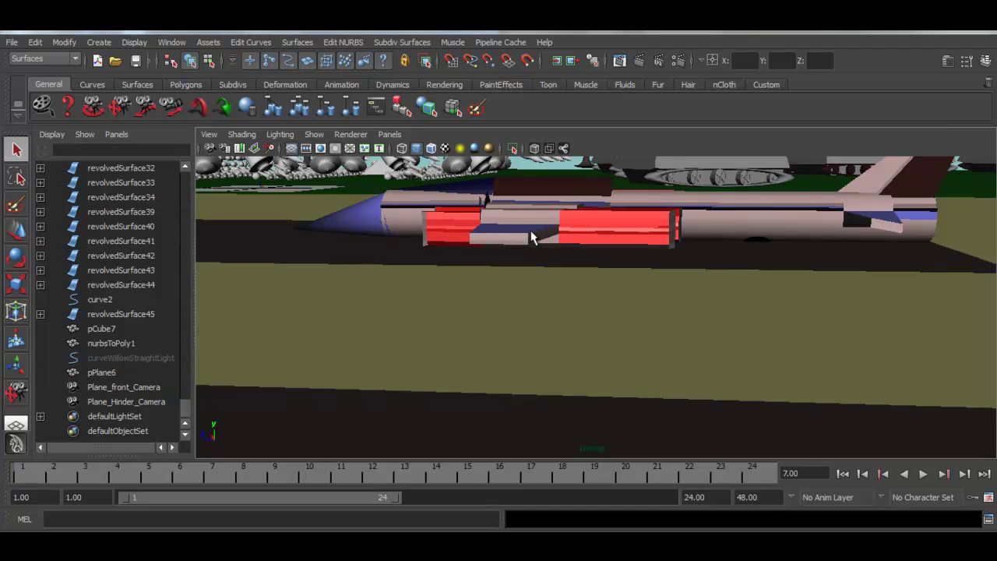
click(22, 232)
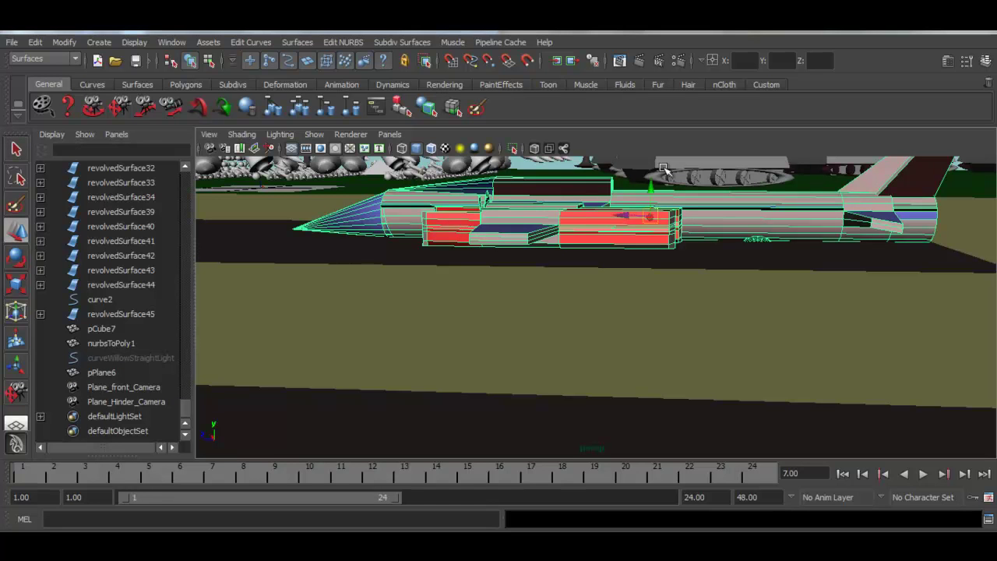
drag(651, 185, 653, 160)
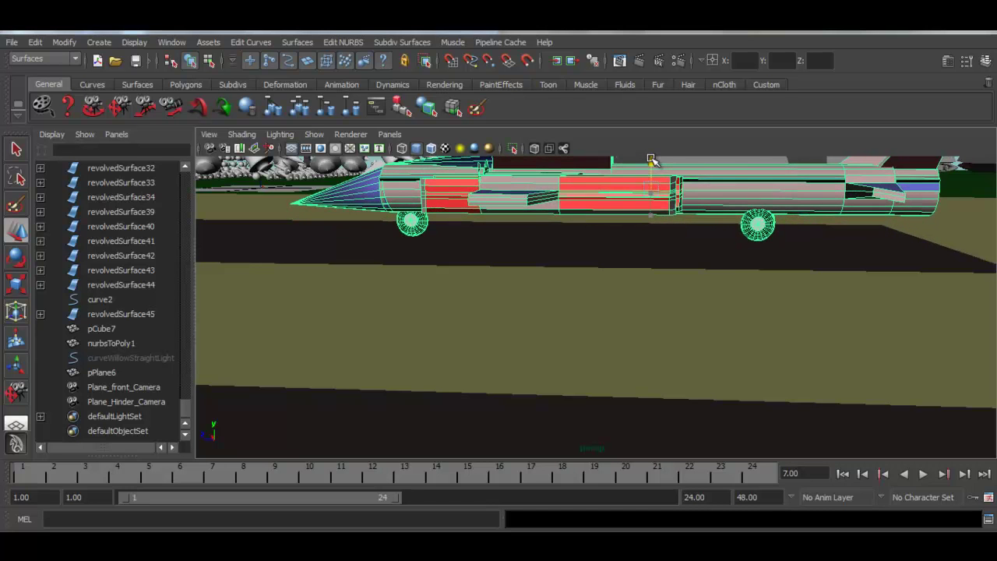
drag(651, 160, 651, 162)
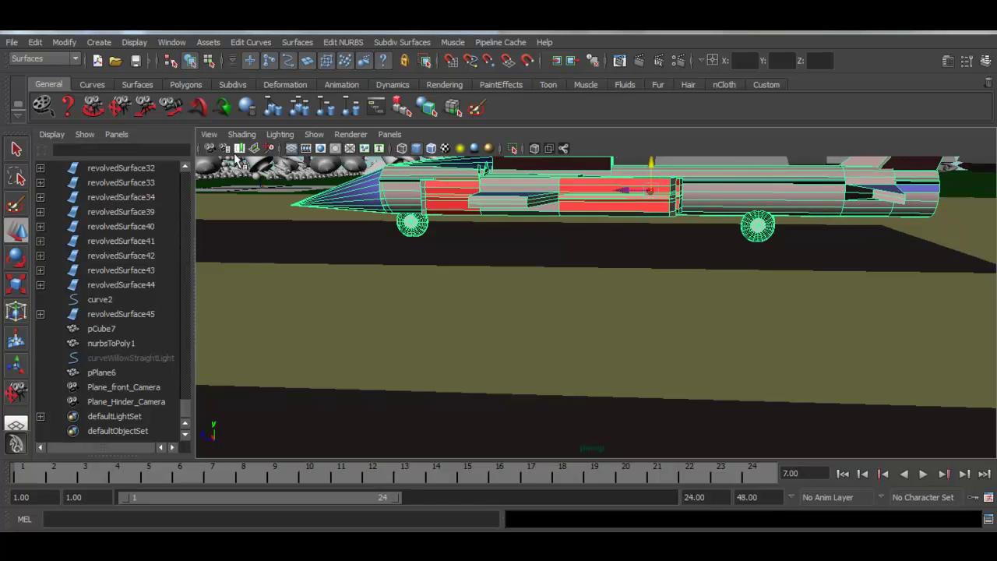
Orbit down onto the jet and dolly the view back to show the whole airfield
click(121, 107)
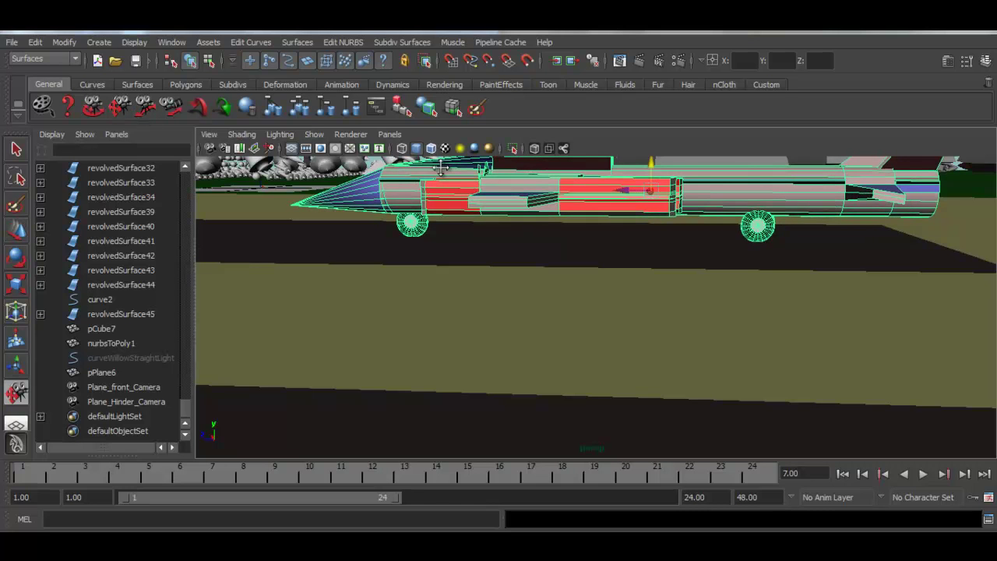
drag(447, 177, 417, 290)
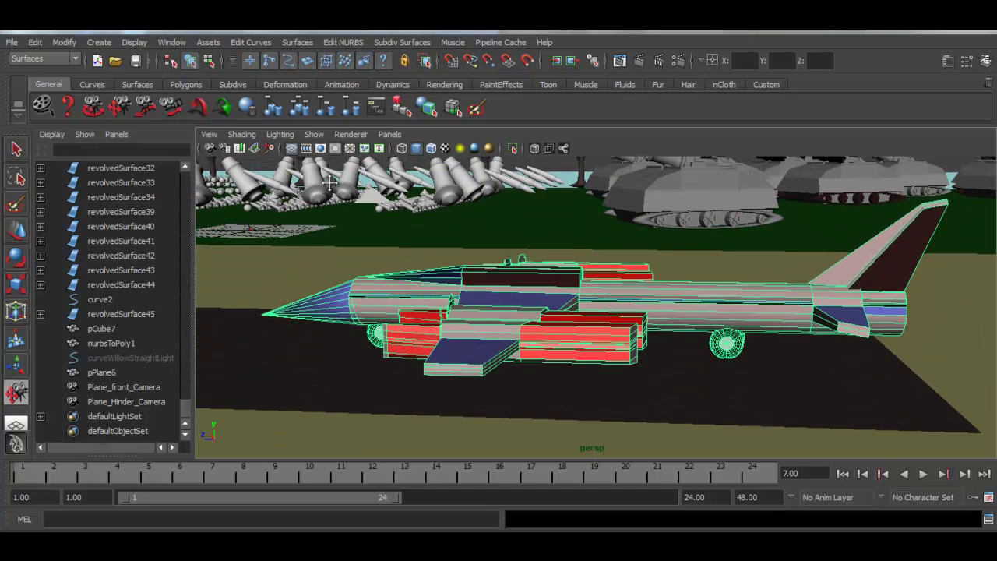
click(146, 109)
drag(680, 254, 437, 251)
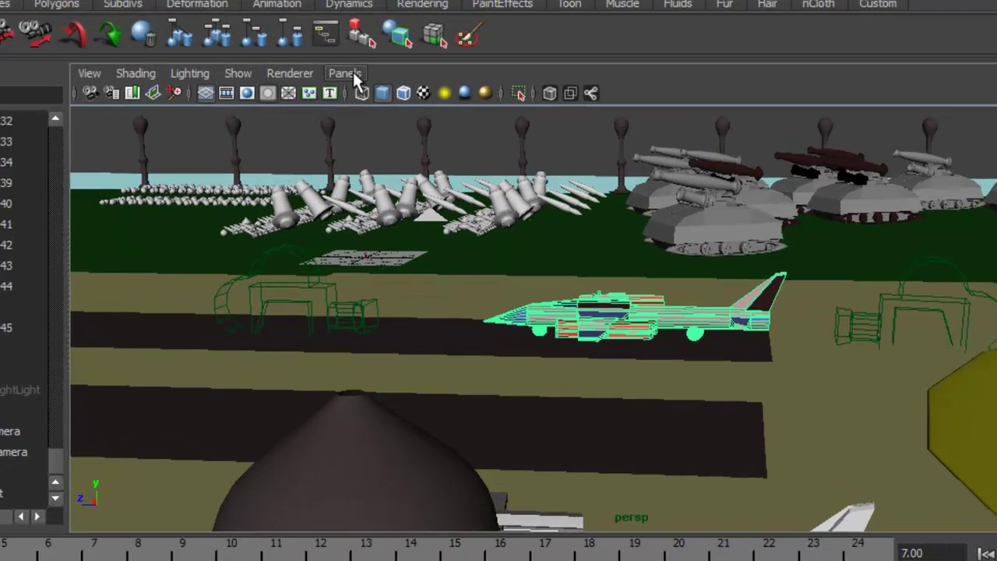
Look through Plane_Hinder_Camera and swing it to see the jet's tail from behind at an angle
click(393, 134)
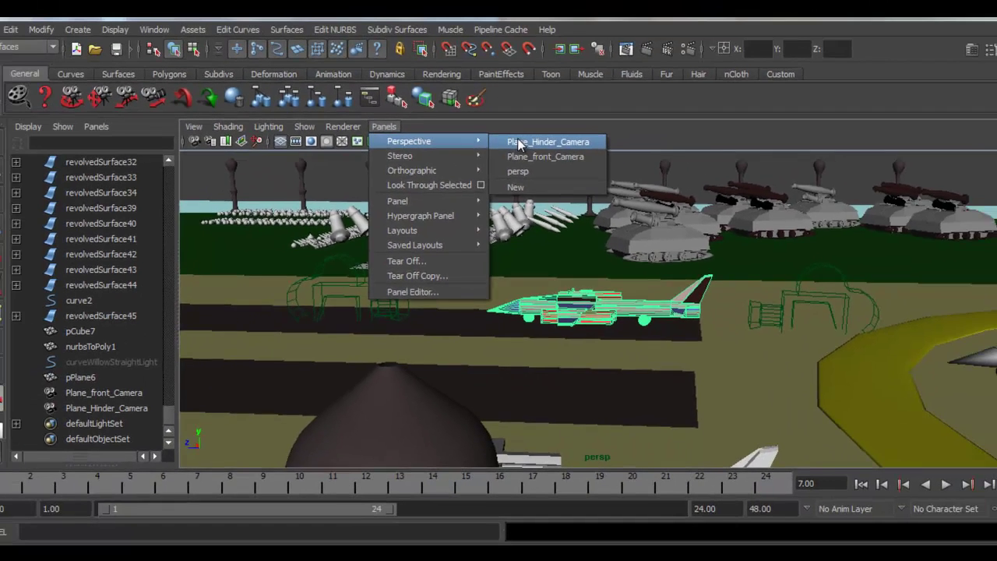
click(507, 62)
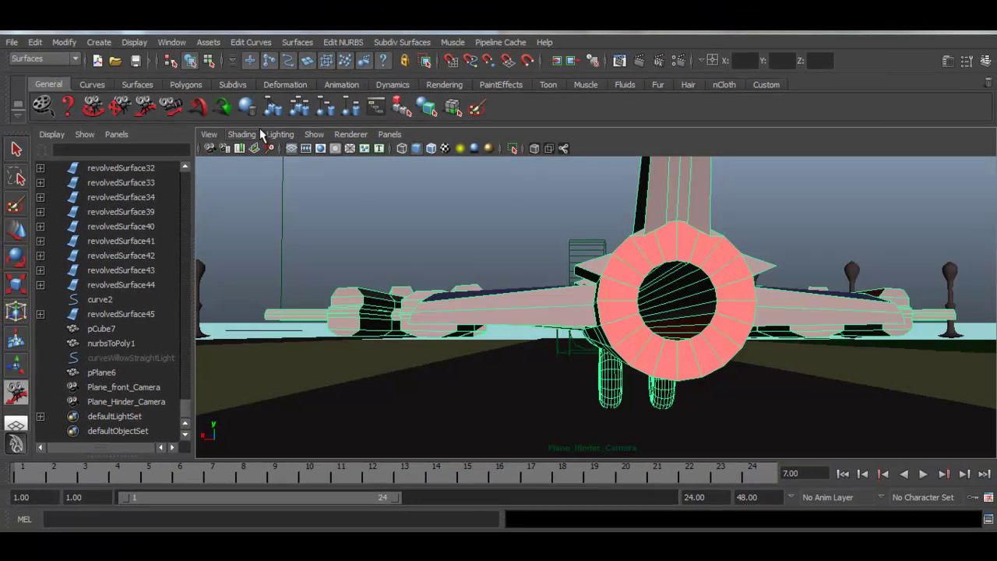
click(121, 109)
drag(537, 195, 539, 194)
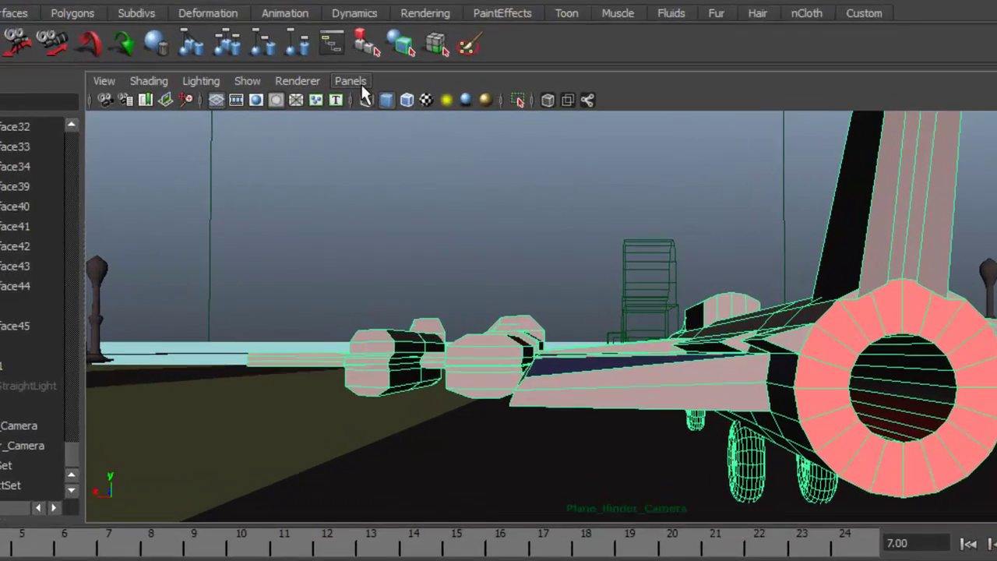
Check the jet through Plane_front_Camera, then switch back to the persp view
click(389, 134)
mouse_move(361, 66)
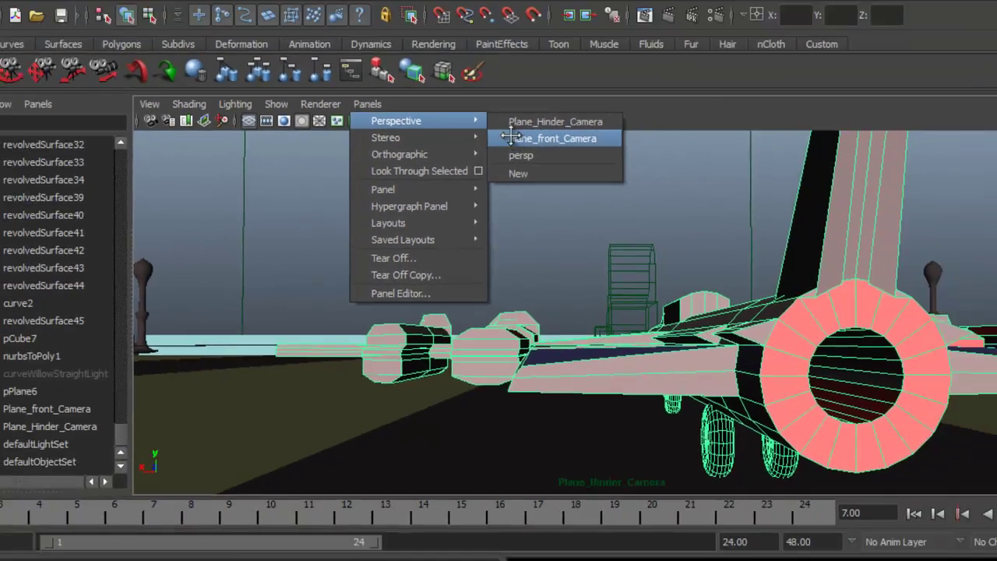
click(518, 86)
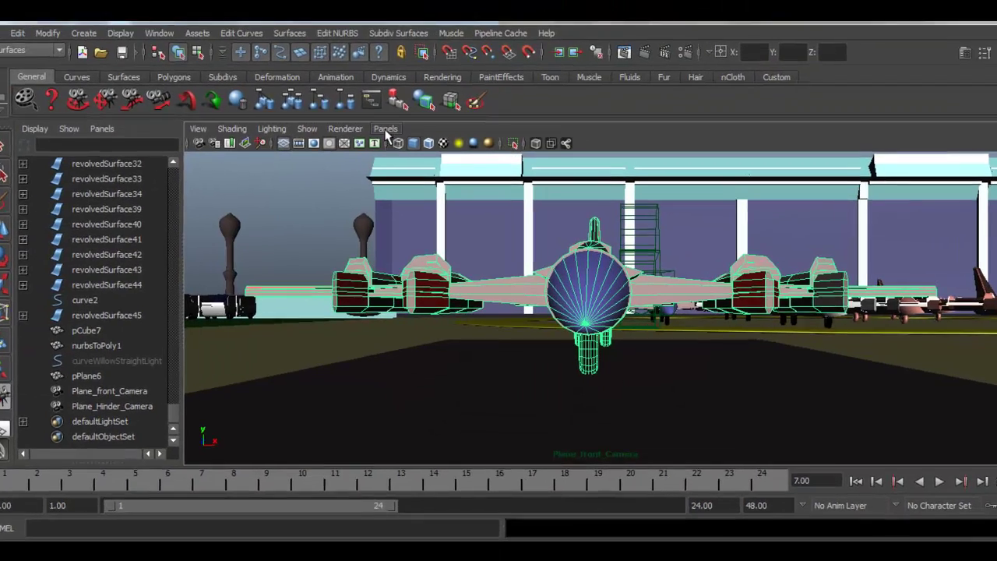
click(386, 131)
mouse_move(356, 57)
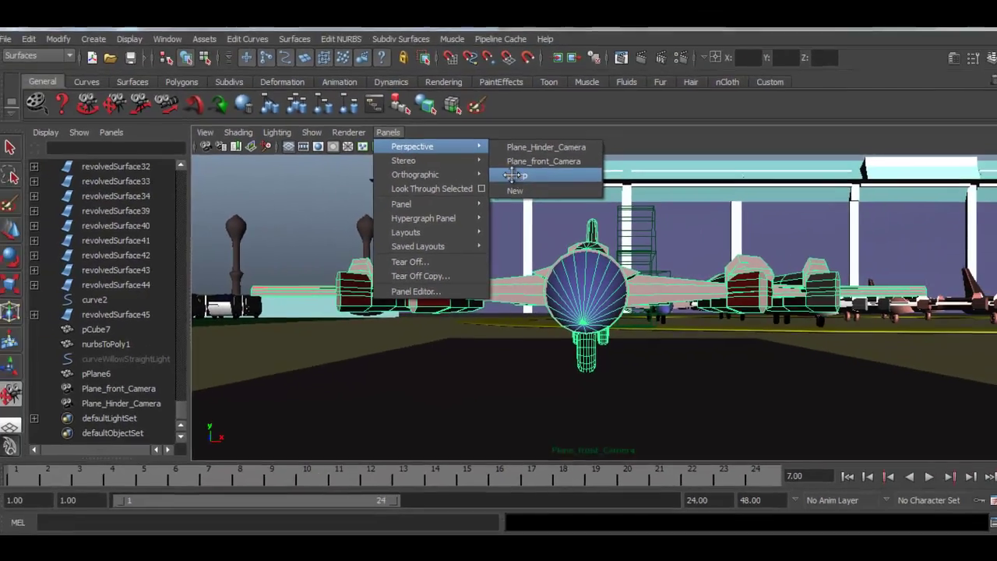
click(528, 104)
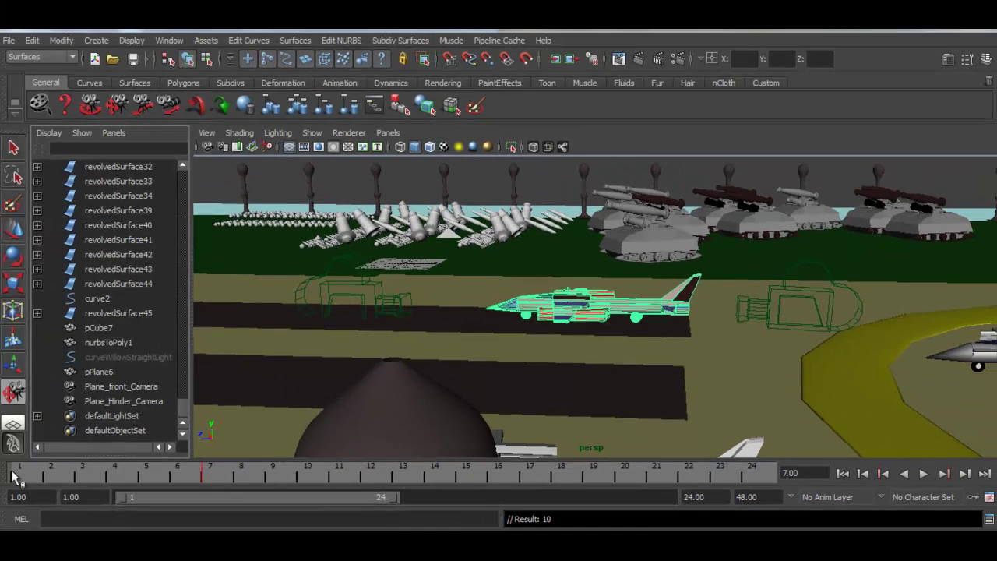
At frame 24, move the jet left down the runway, key it with S, and rewind to start
key(alt+v)
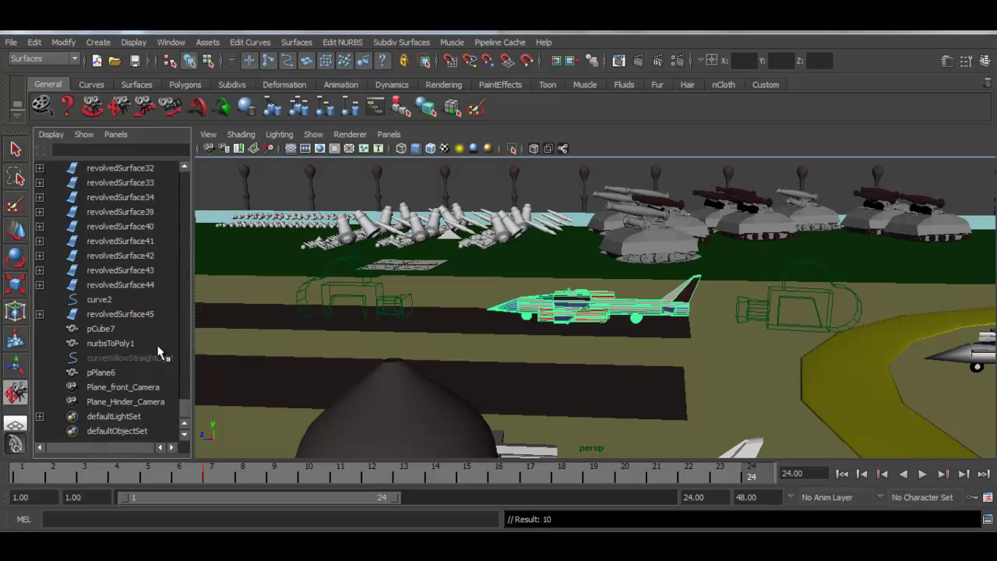
click(20, 228)
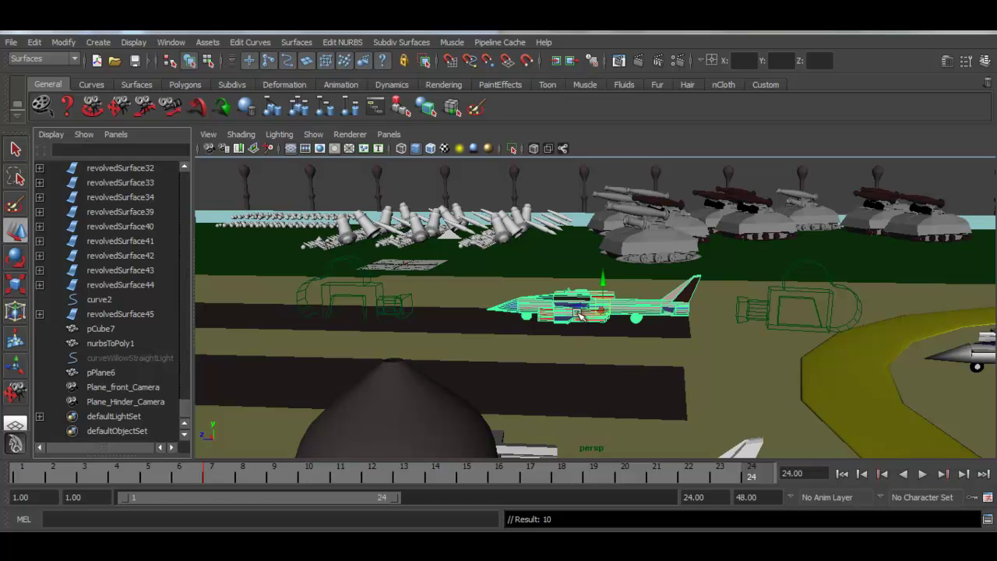
mouse_move(576, 310)
mouse_down()
mouse_move(352, 294)
mouse_move(337, 302)
mouse_up()
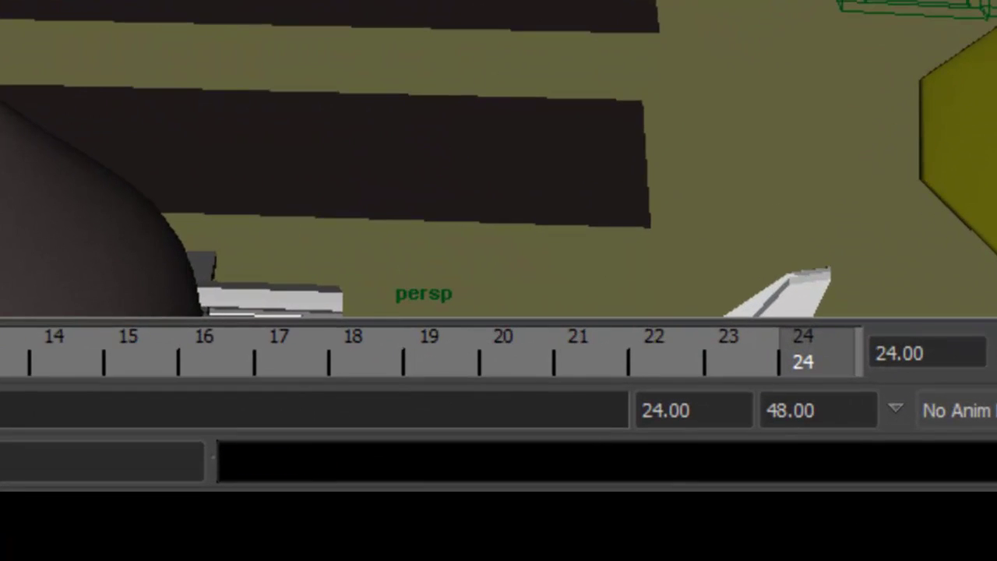
key(s)
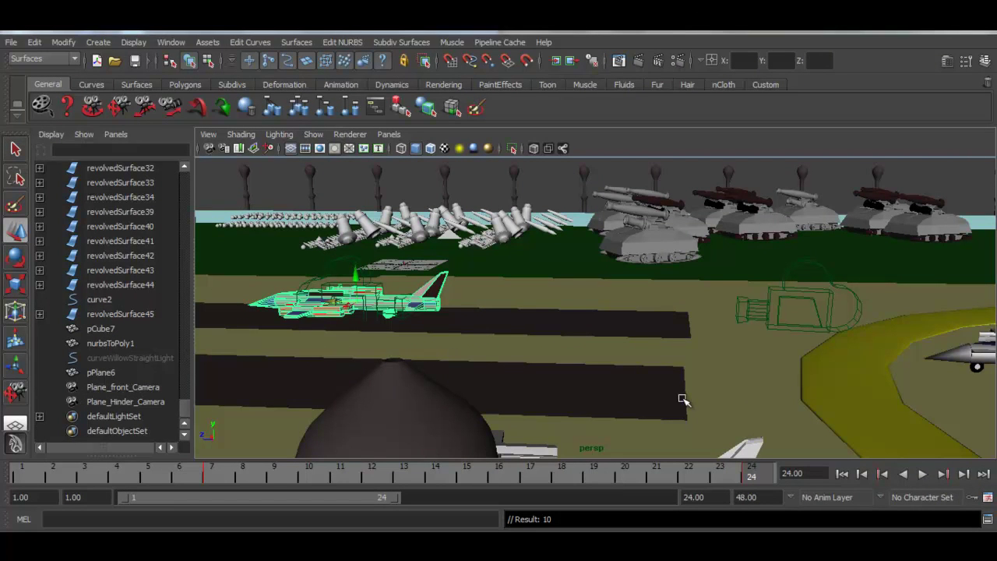
click(842, 475)
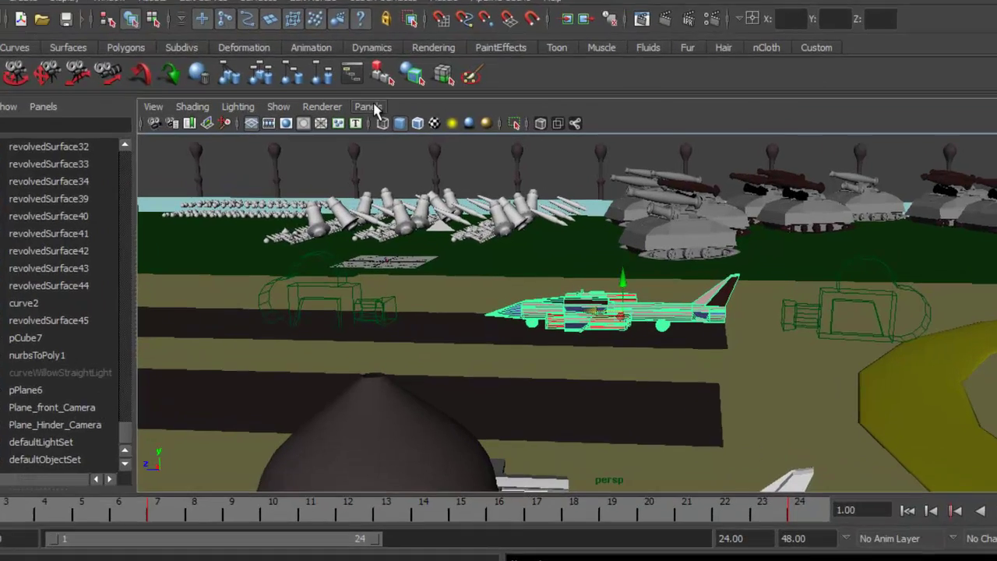
Play, stop and rewind the jet animation through Plane_Hinder_Camera, then switch to Plane_front_Camera
click(389, 134)
mouse_move(374, 54)
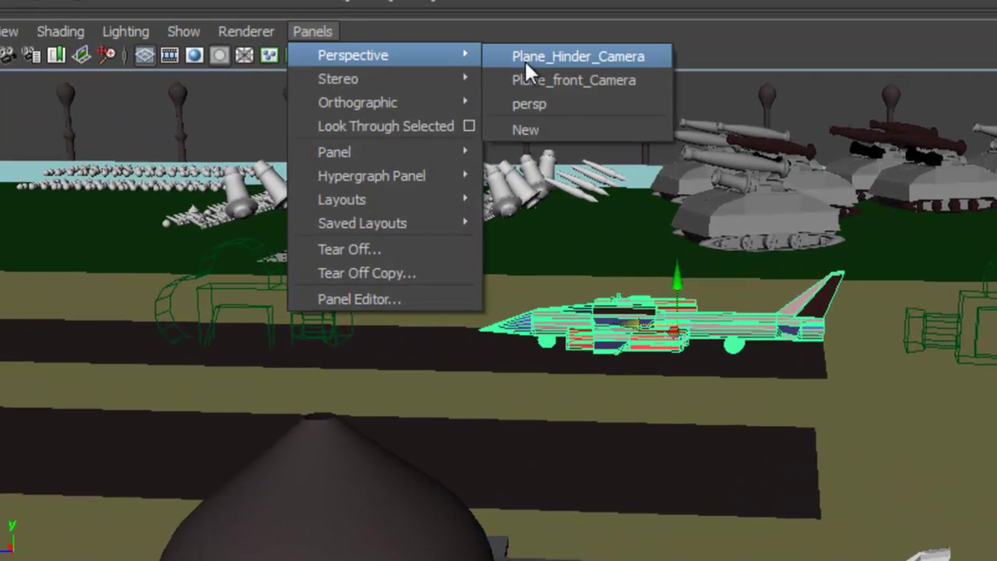
click(525, 59)
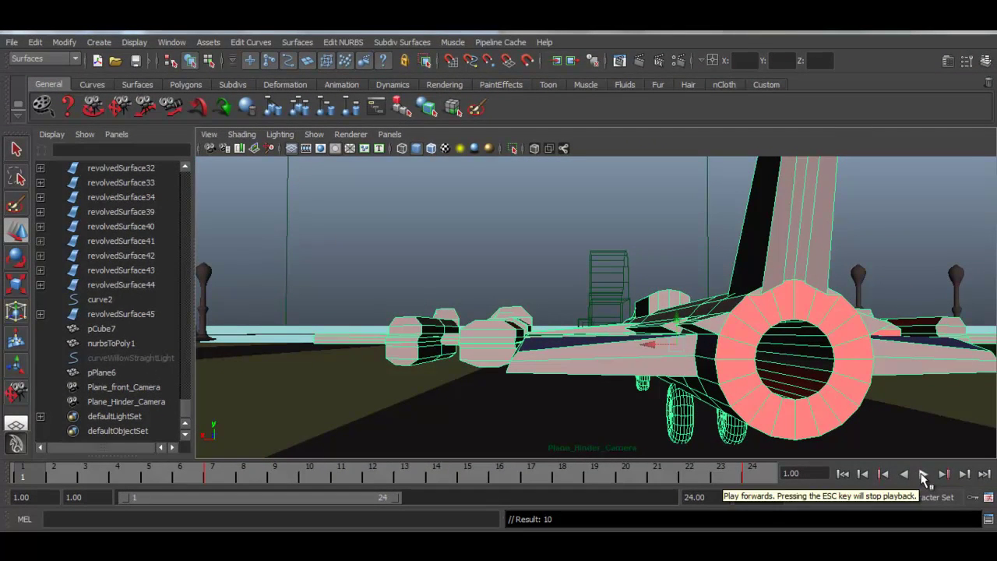
click(923, 475)
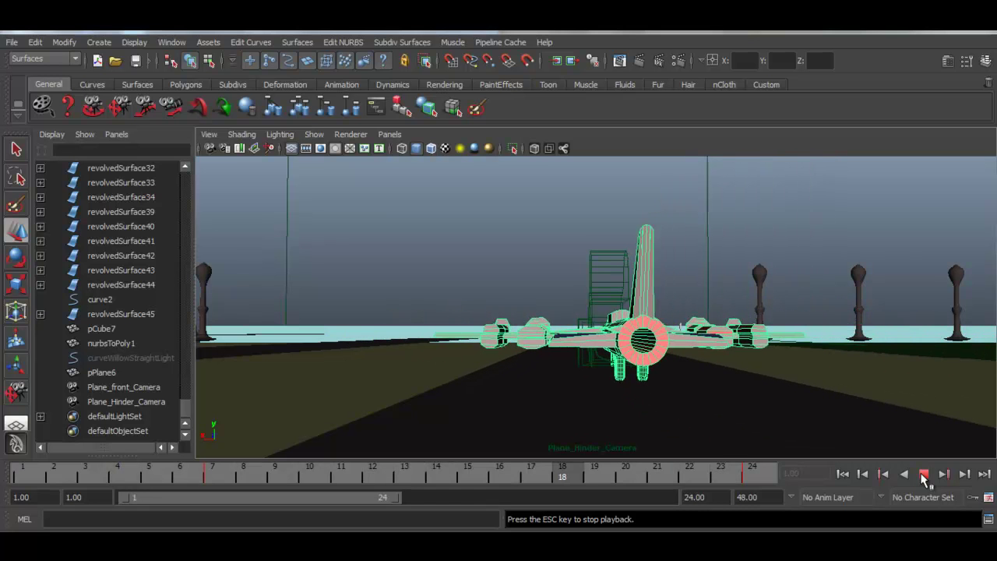
click(923, 475)
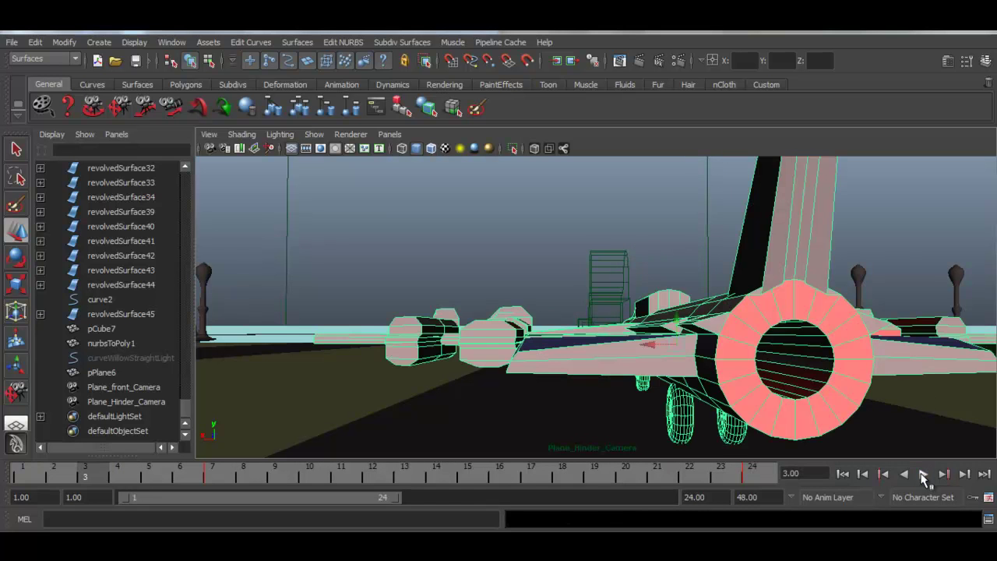
click(842, 474)
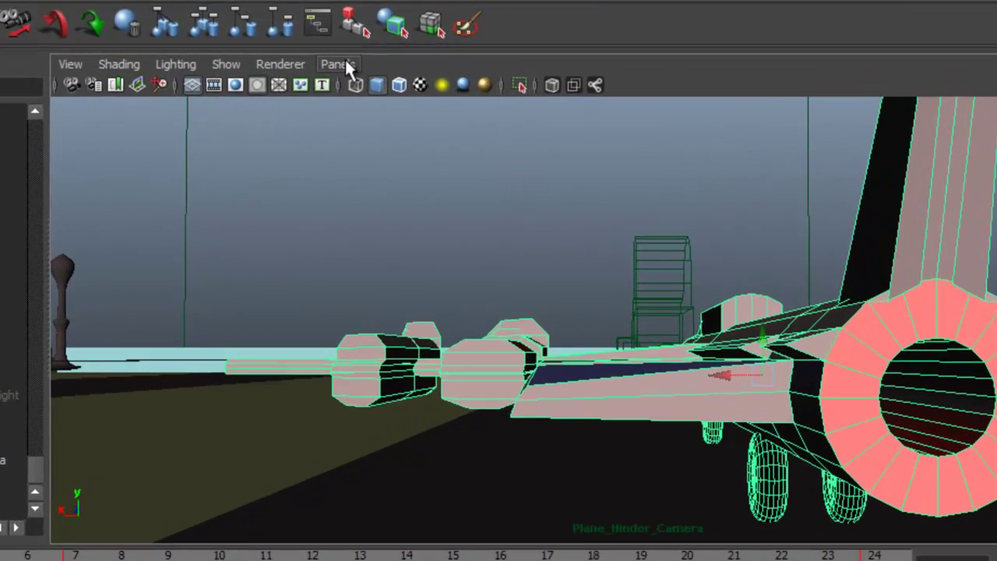
click(343, 64)
mouse_move(389, 134)
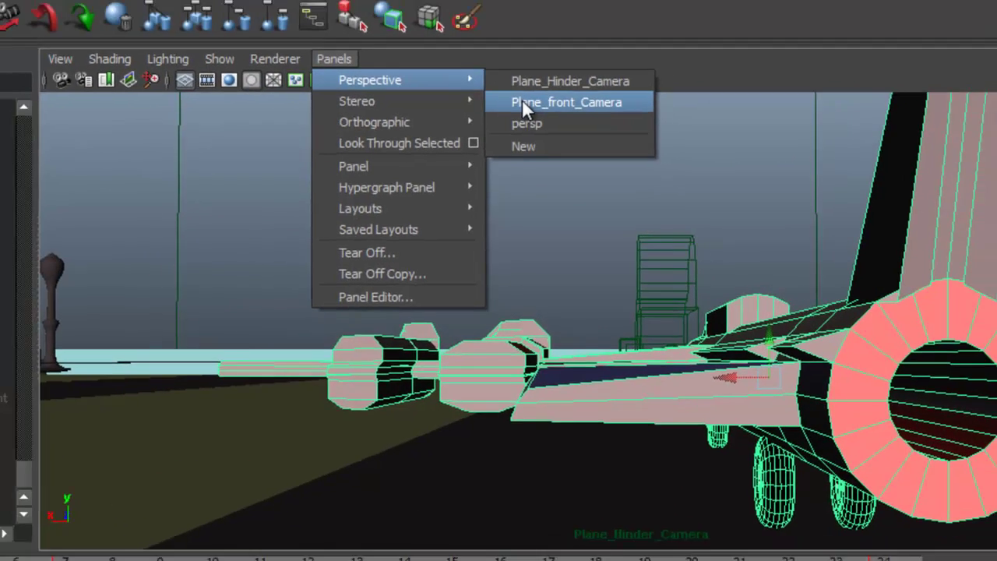
click(524, 78)
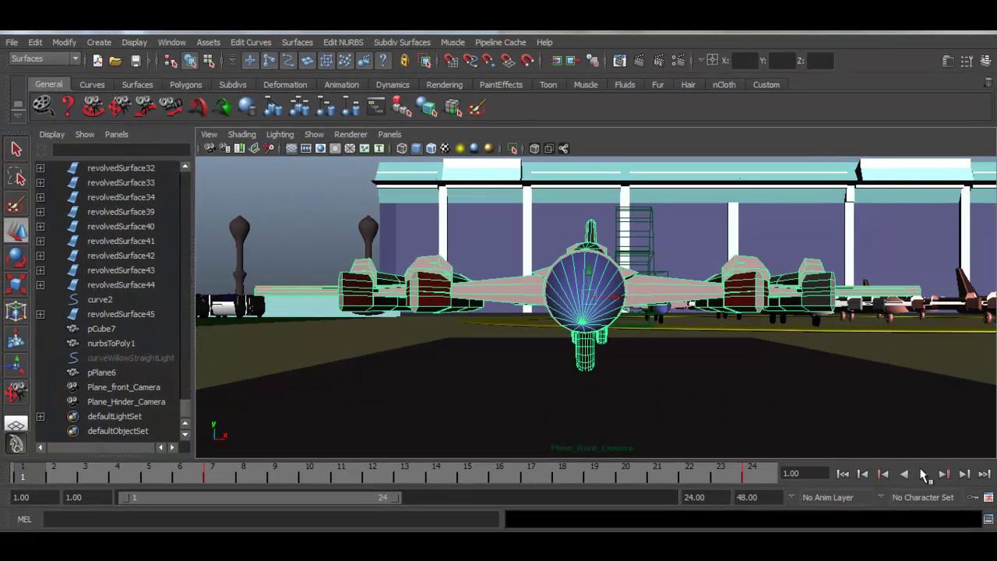
Play and stop the animation through Plane_front_Camera, rewind to frame 1, and render it in mental ray
click(924, 474)
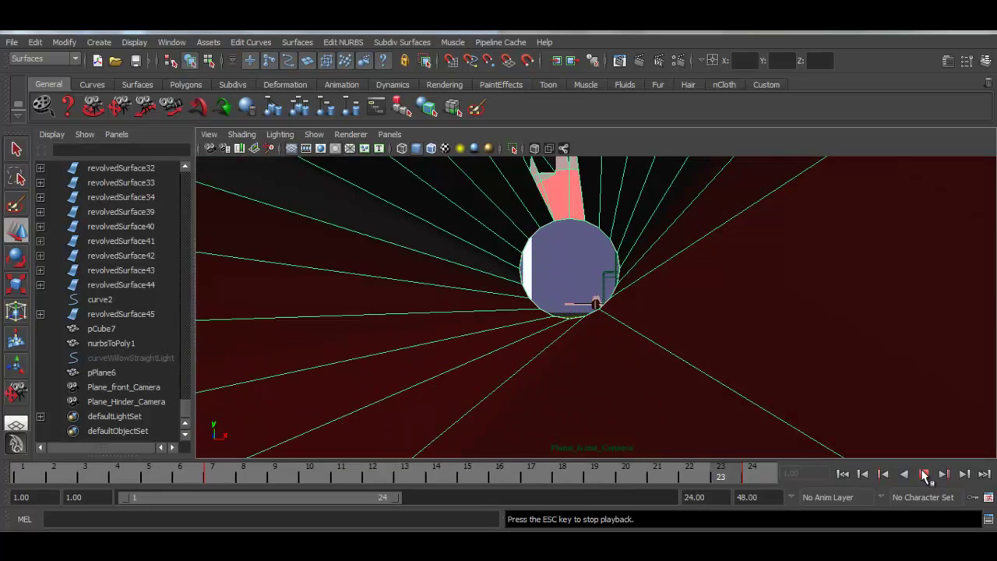
click(925, 474)
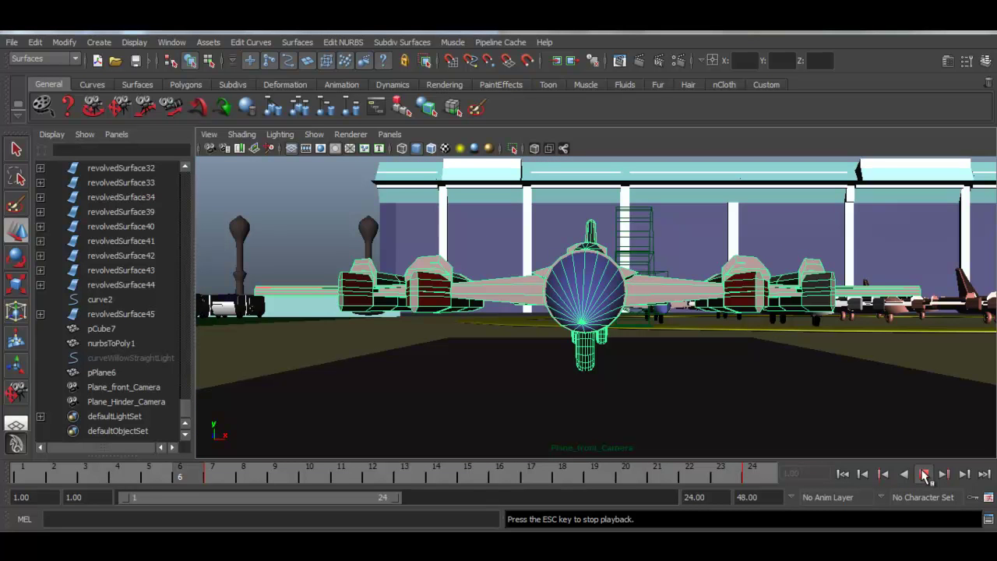
click(843, 474)
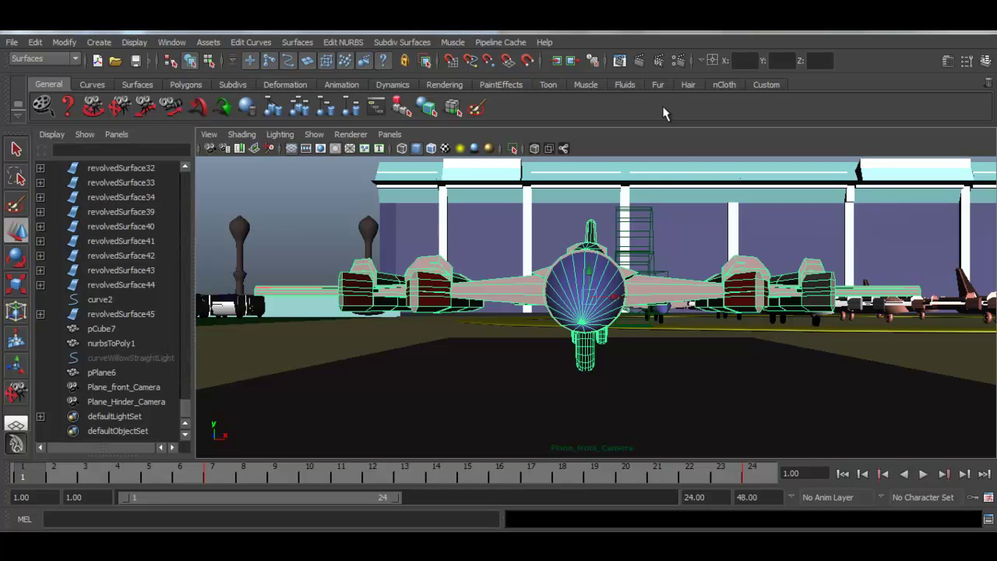
click(639, 62)
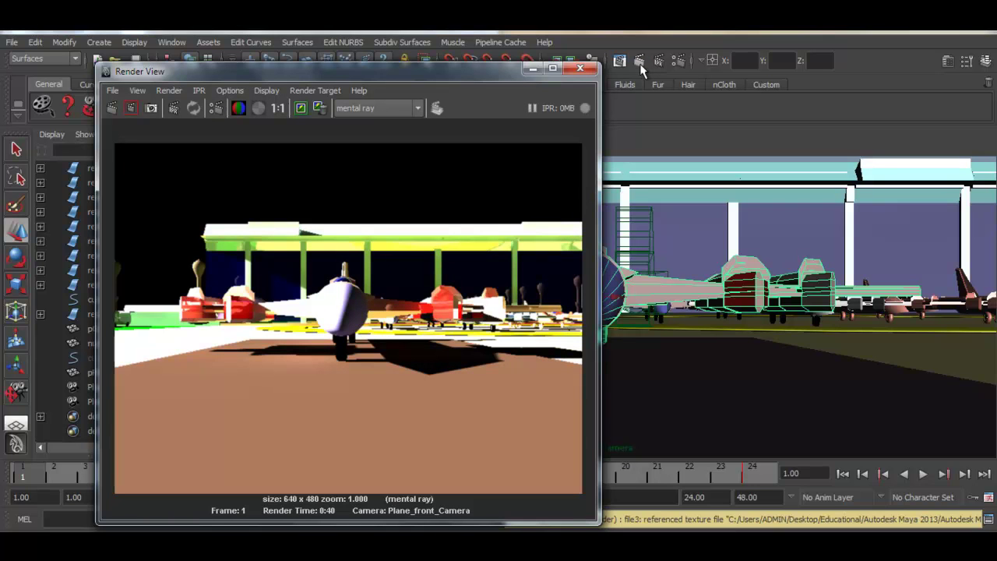
Close the Render View once the frame 1 mental ray render finishes
click(582, 69)
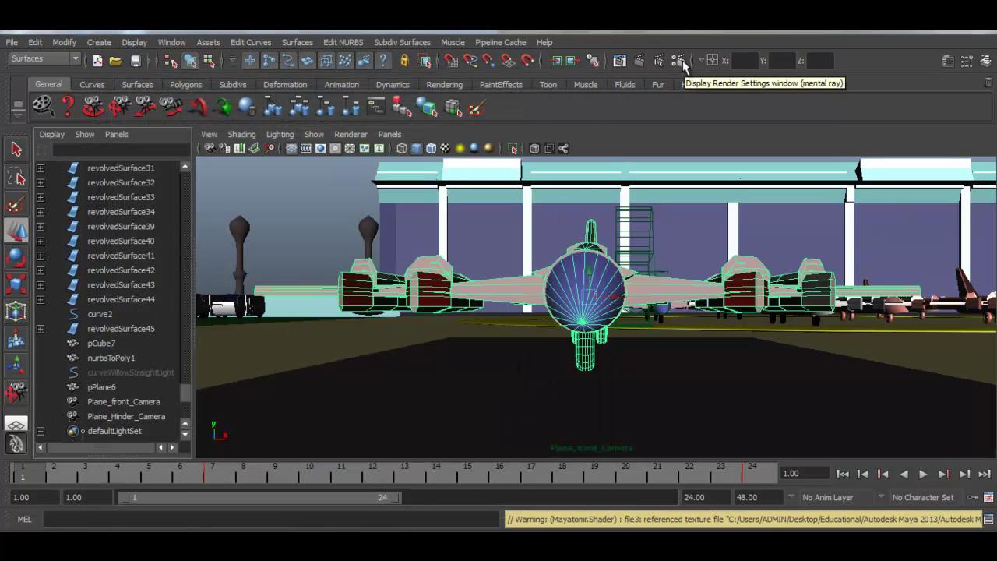
In Render Settings, replace the Physical Sun and Sky with a fresh one under Indirect Lighting, then show Common settings
click(680, 60)
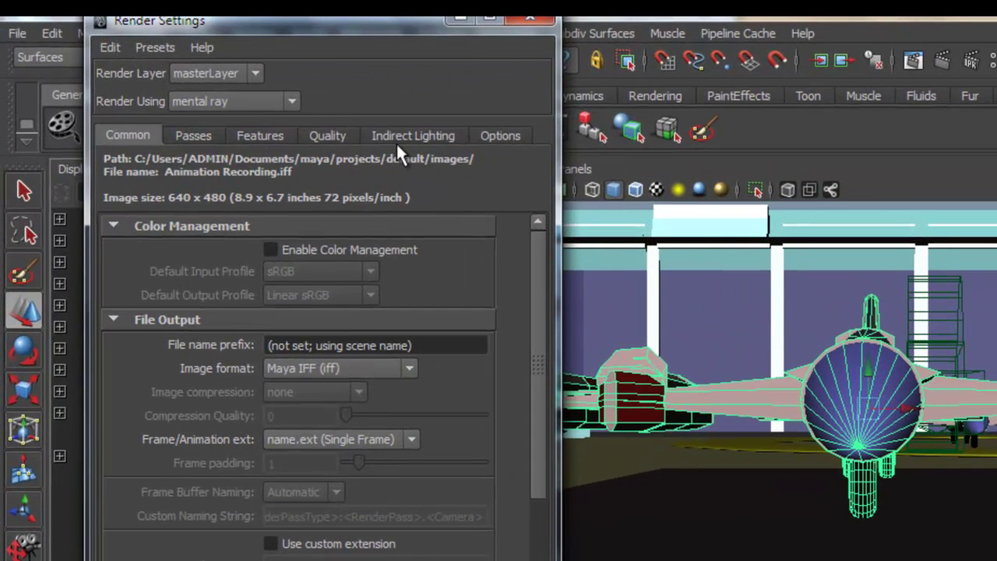
click(398, 139)
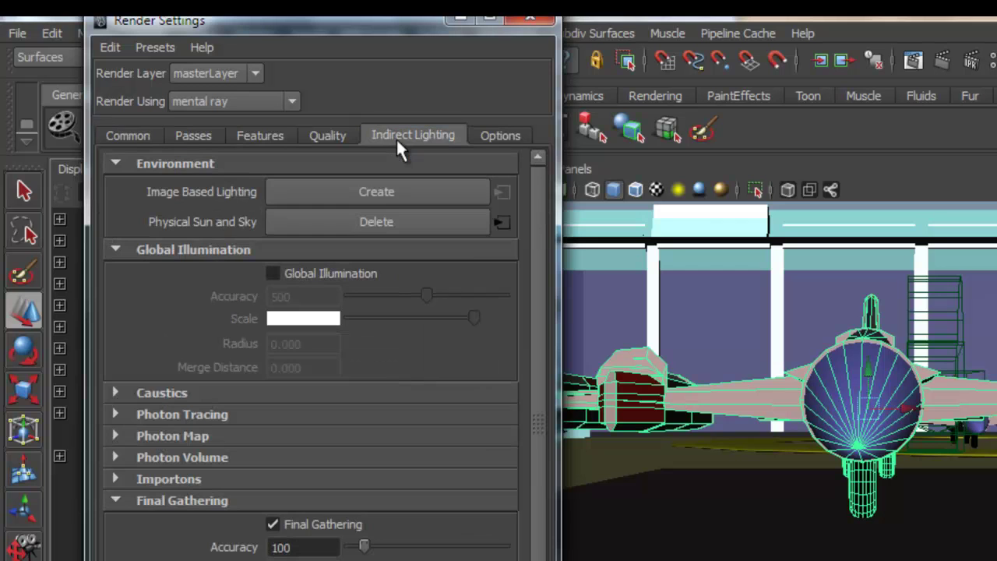
click(371, 226)
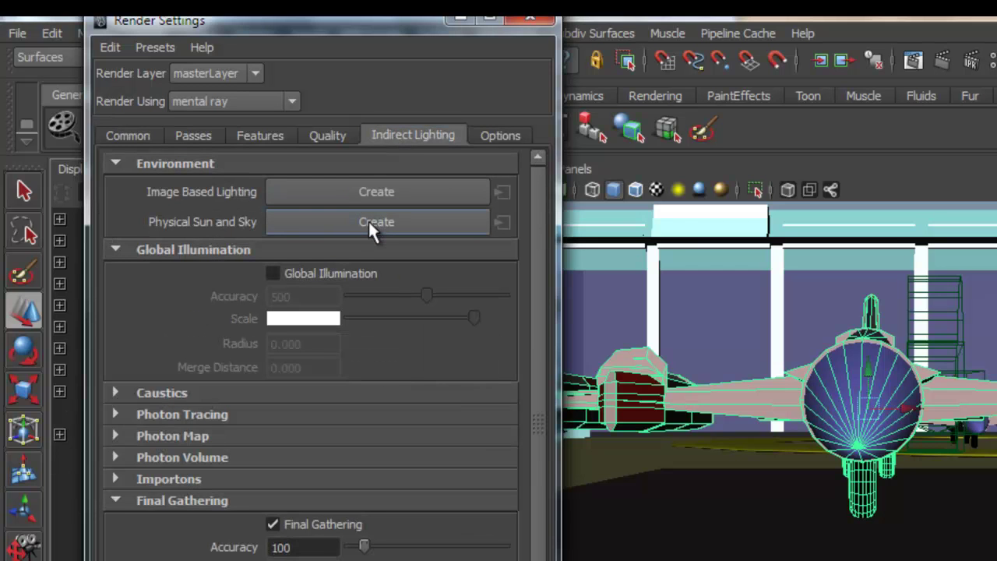
click(367, 219)
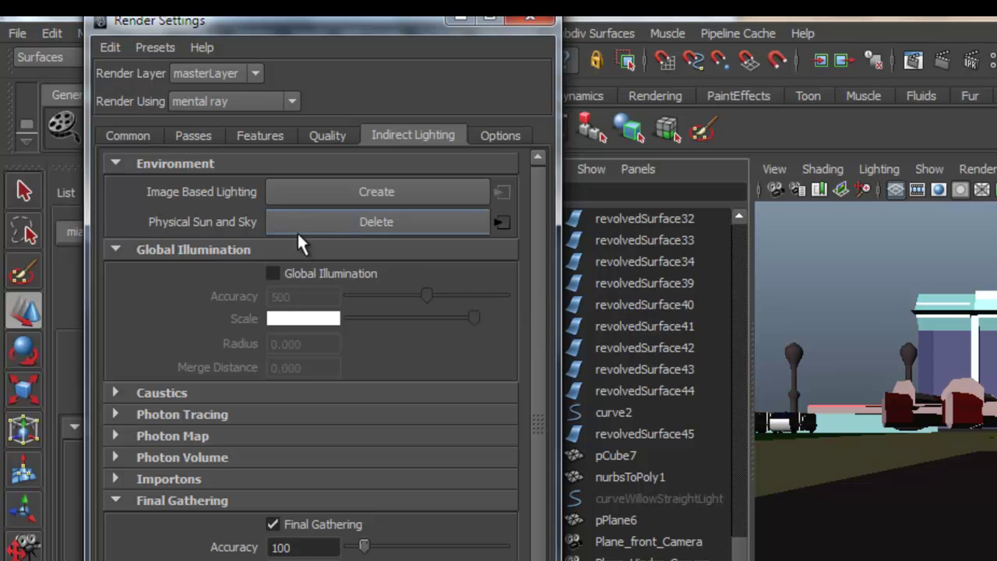
click(135, 131)
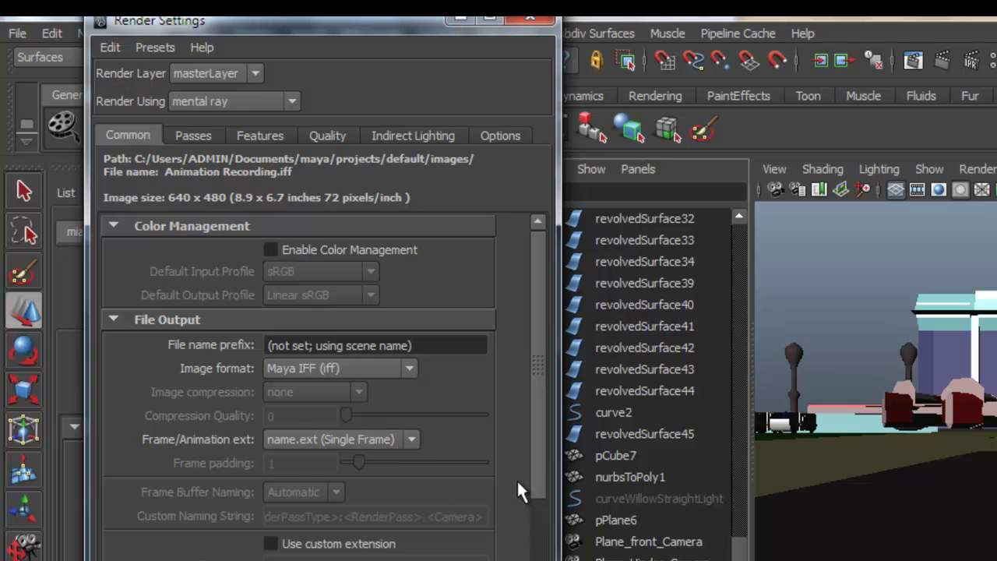
Set the renderable camera to Plane_front_Camera instead of persp, then close Render Settings
scroll(534, 487, down, 1)
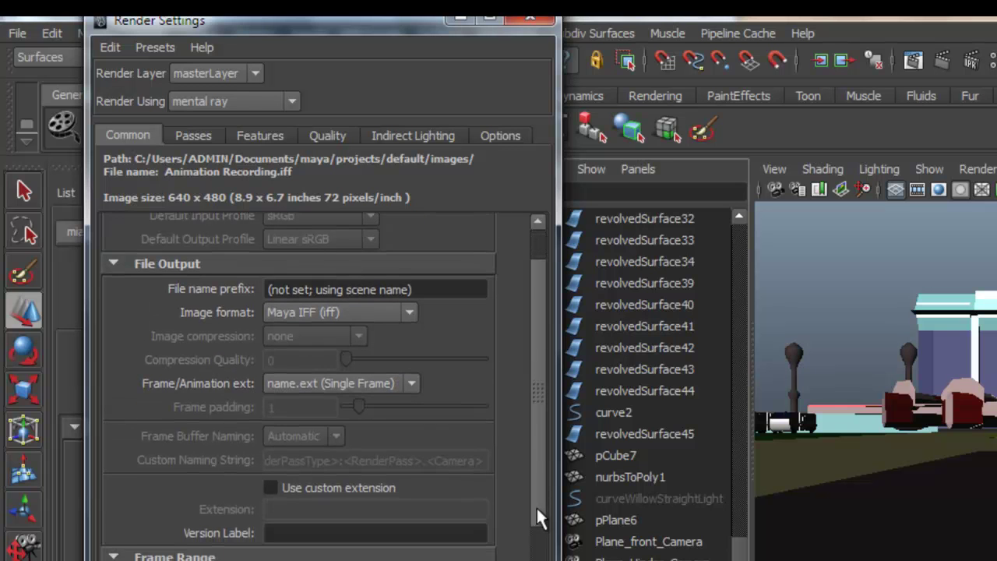
scroll(536, 514, down, 4)
scroll(537, 526, up, 1)
scroll(536, 506, down, 1)
scroll(536, 506, down, 1)
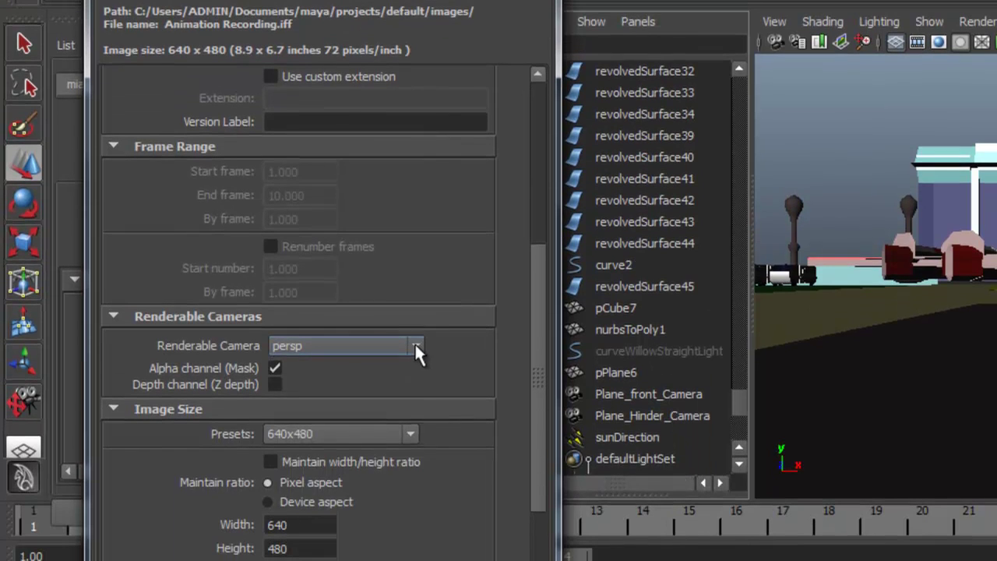
click(414, 349)
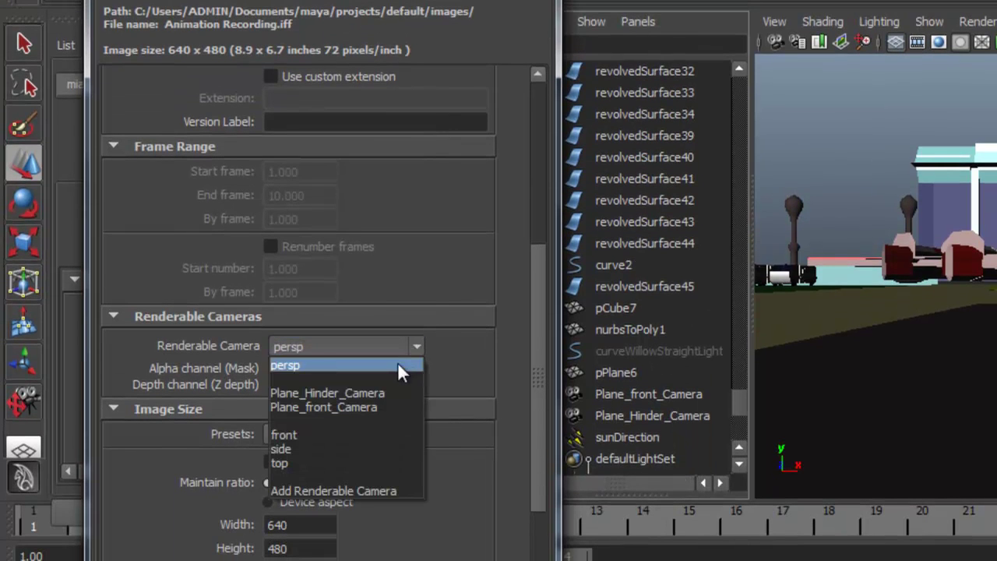
click(381, 406)
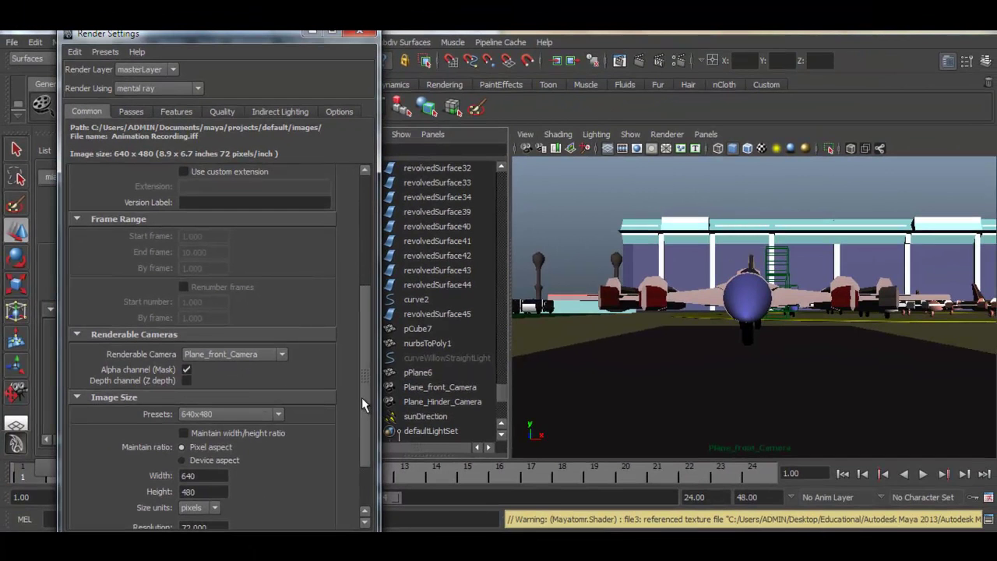
drag(366, 417, 366, 437)
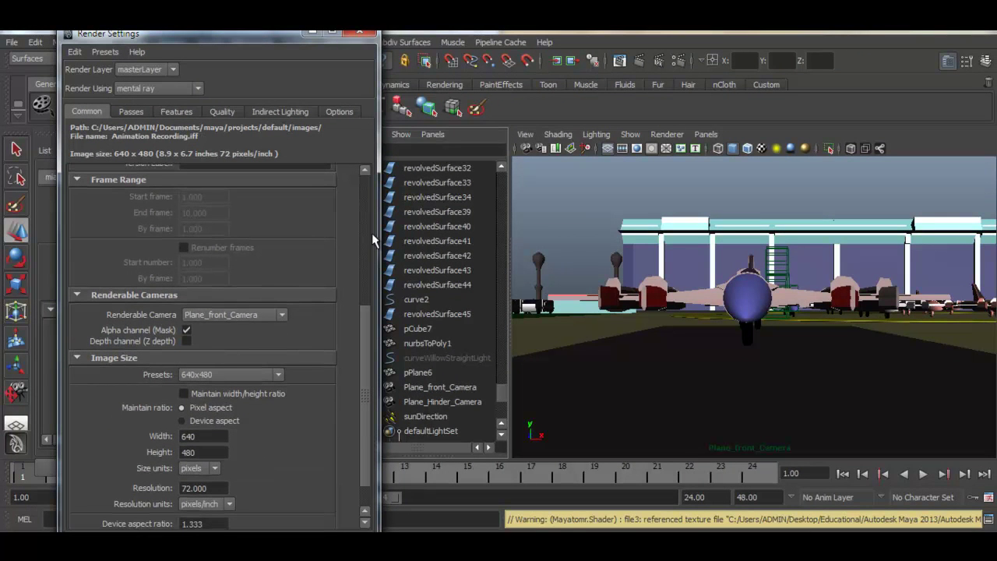
click(312, 35)
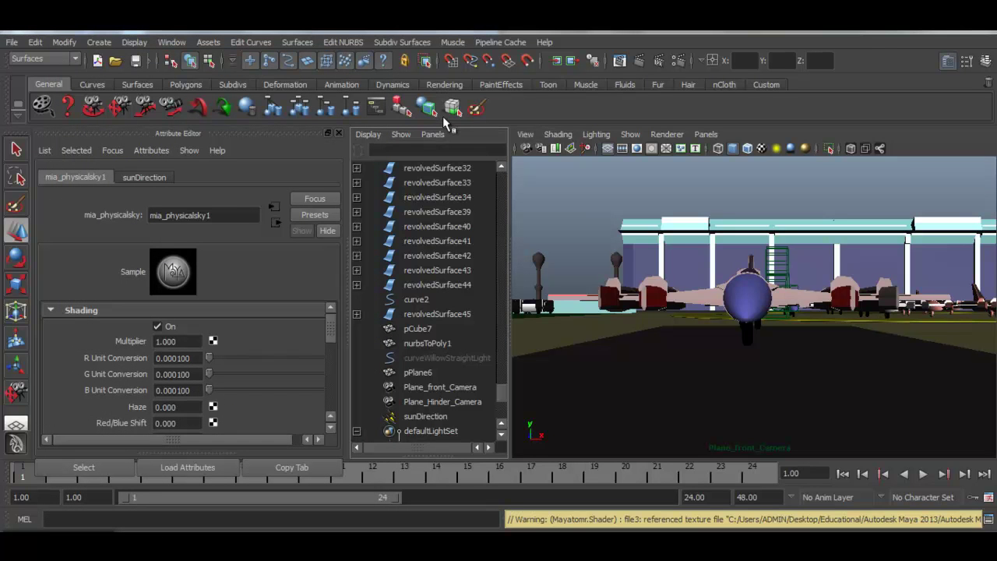
Render frame 1 through Plane_front_Camera in mental ray, keep the image, and minimize Render View
click(637, 60)
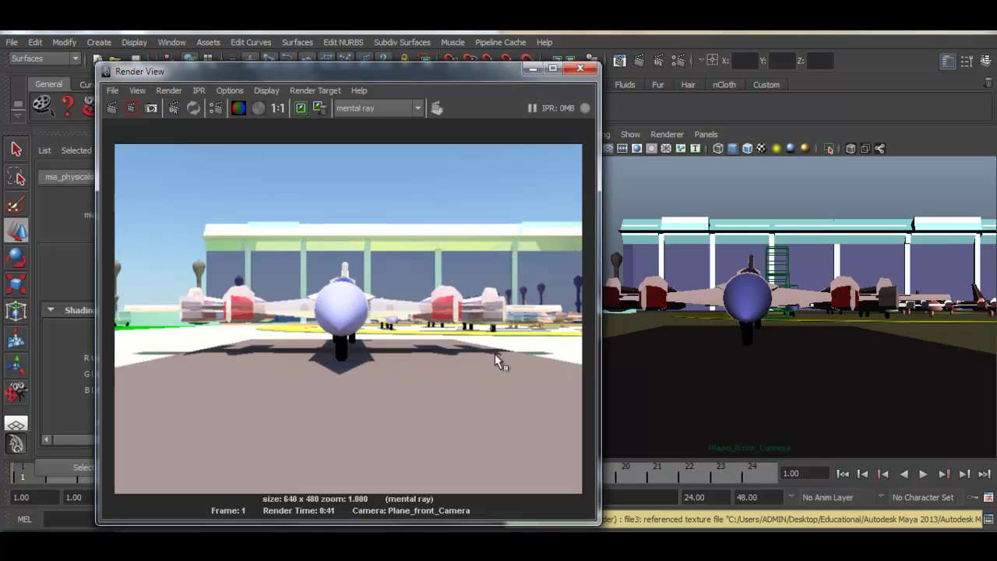
click(301, 114)
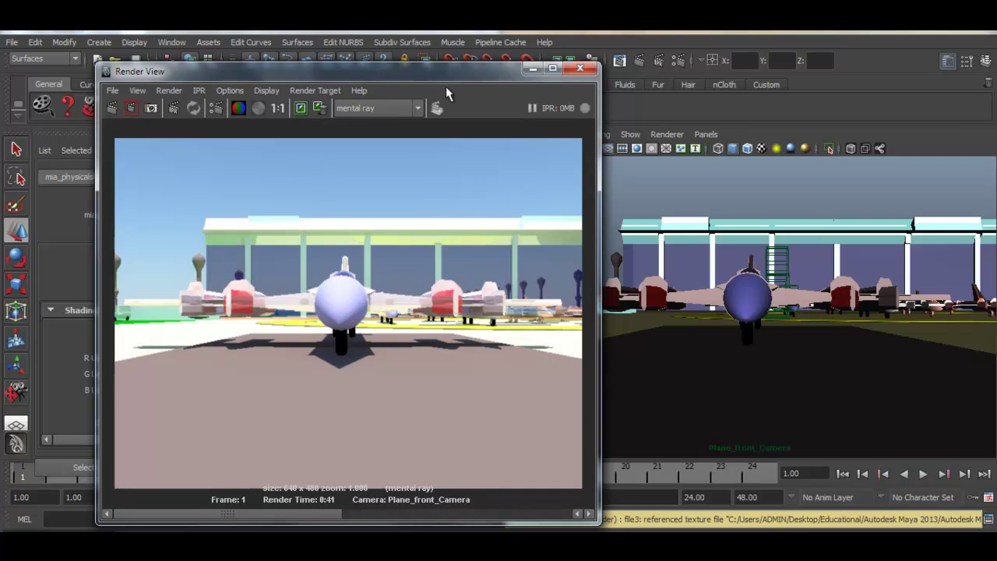
click(531, 70)
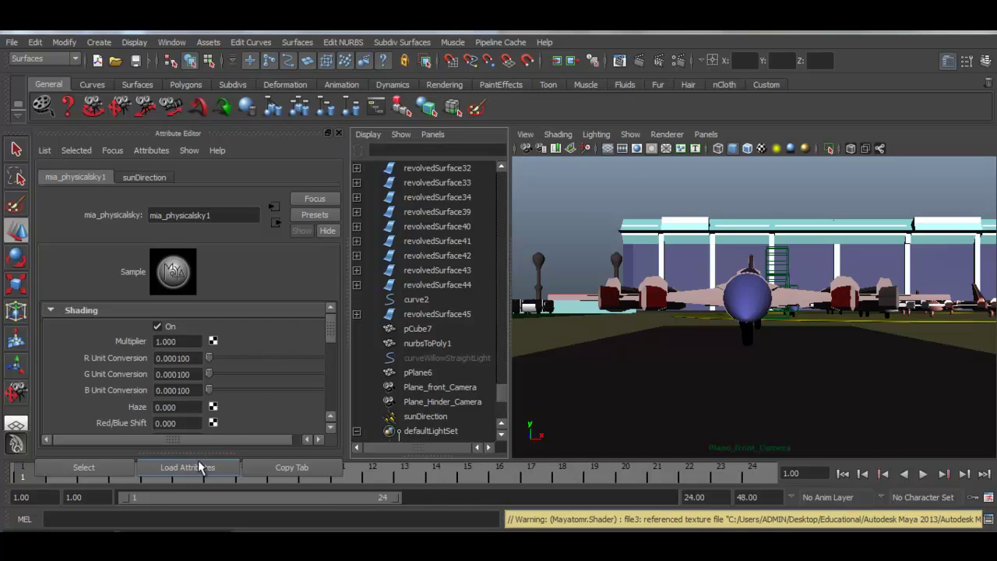
Go to frame 14, then render and keep it through Plane_front_Camera before minimizing Render View
click(339, 134)
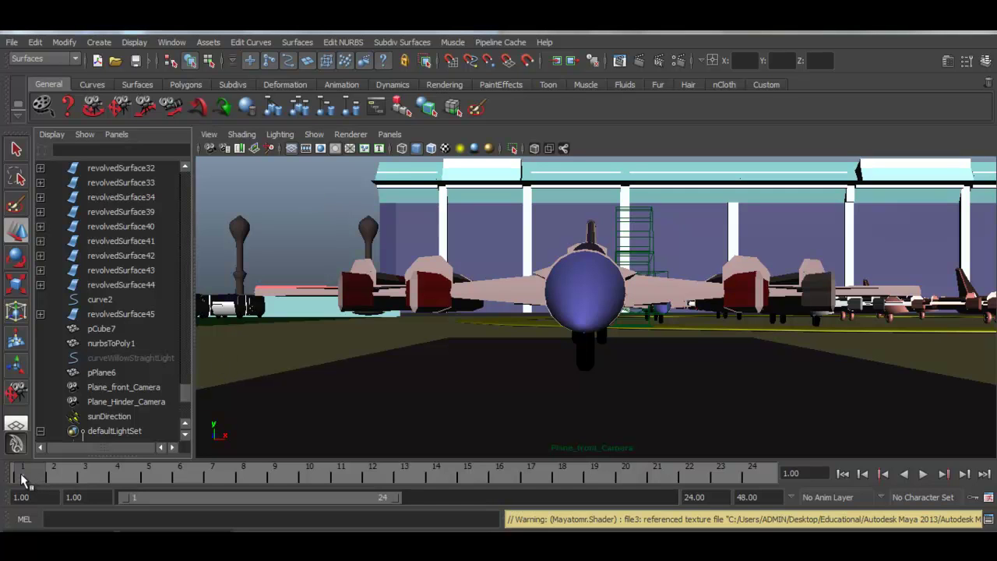
mouse_move(46, 477)
mouse_down()
mouse_move(381, 491)
mouse_move(463, 481)
mouse_move(435, 477)
mouse_up()
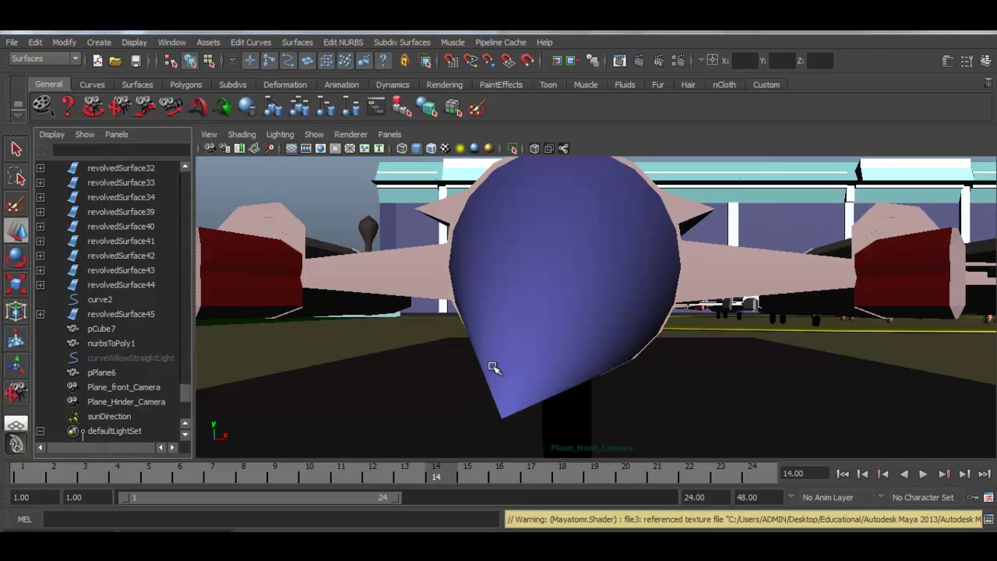
click(642, 60)
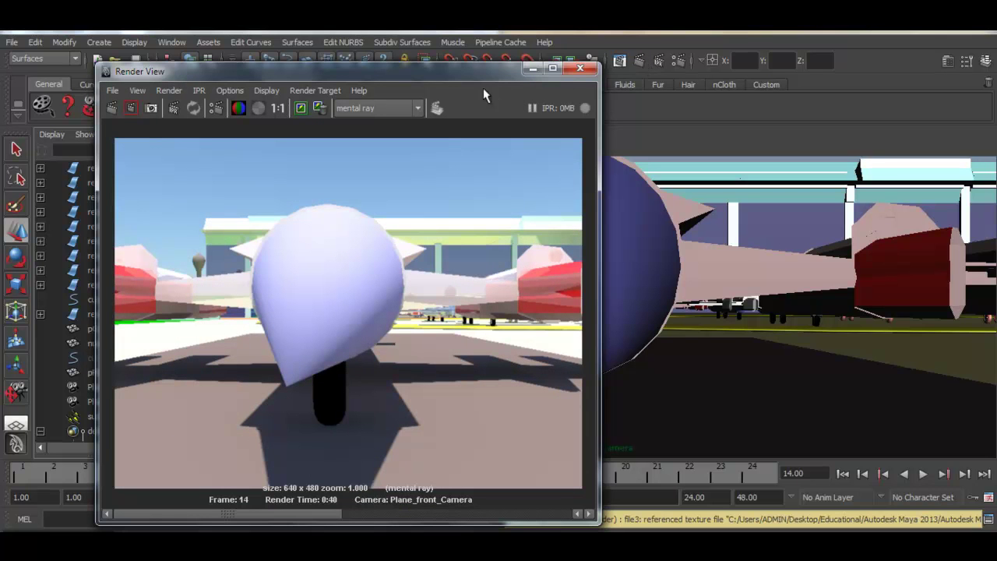
click(302, 105)
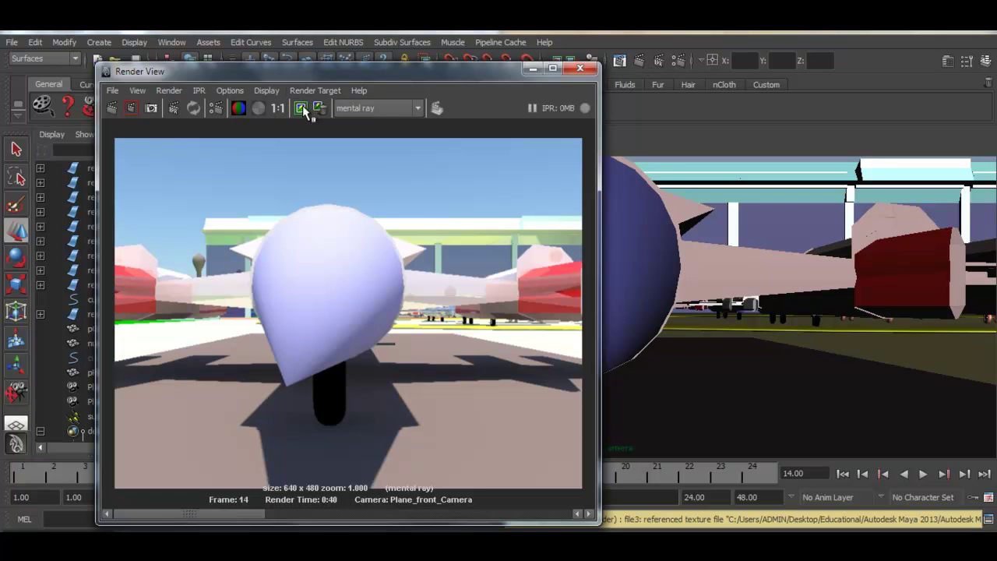
click(533, 69)
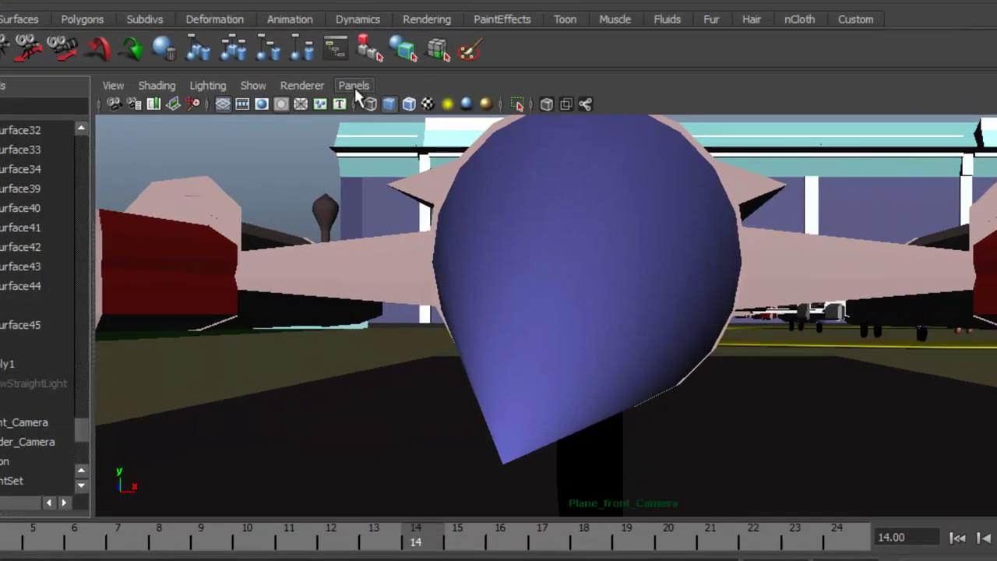
Look through Plane_Hinder_Camera at frame 1 and reopen Render Settings
click(354, 86)
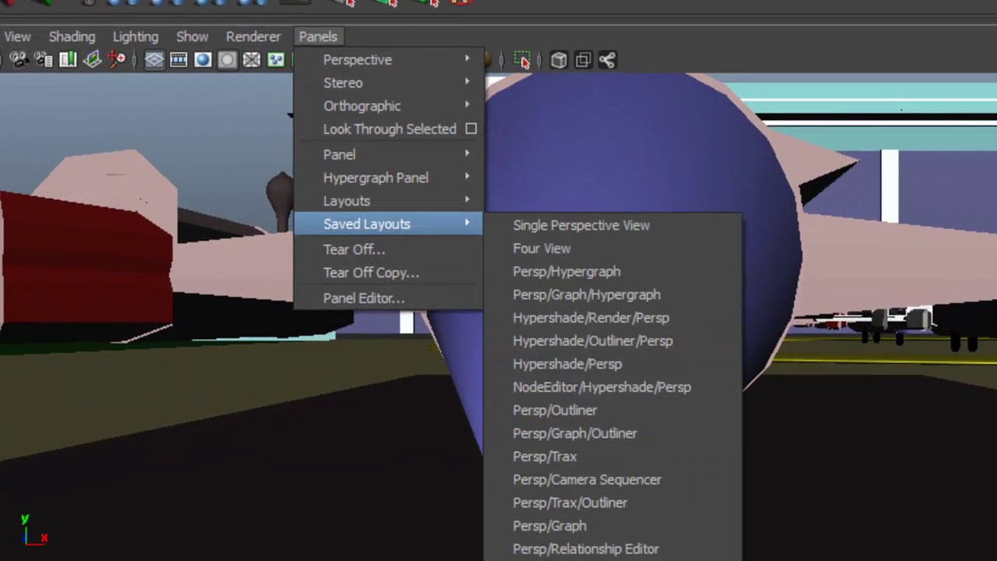
mouse_move(362, 106)
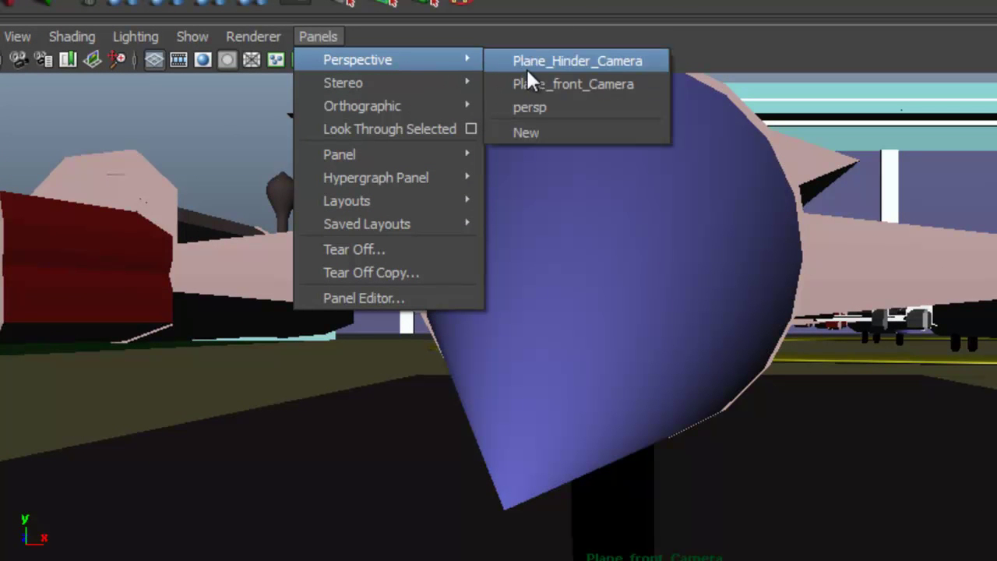
click(525, 60)
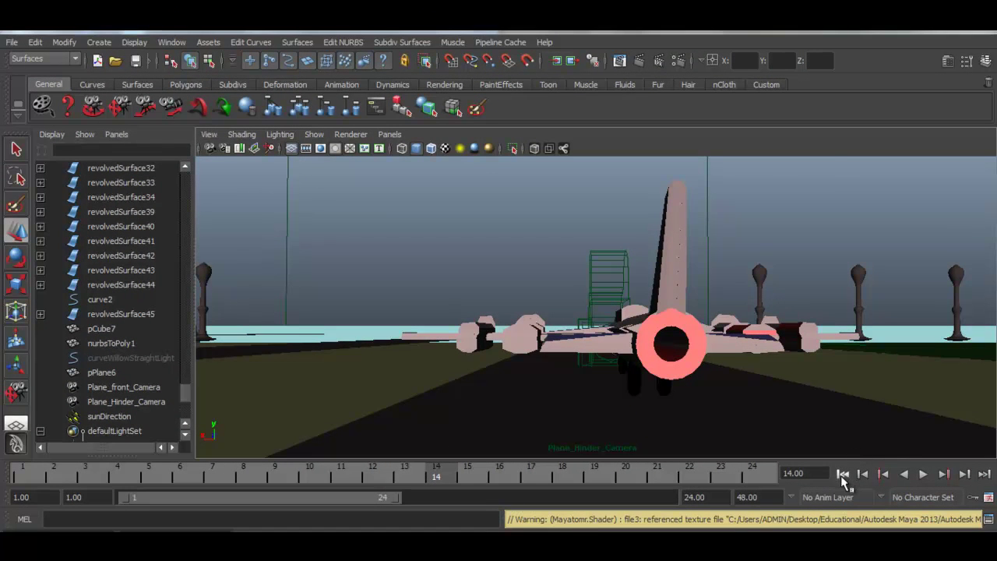
click(842, 475)
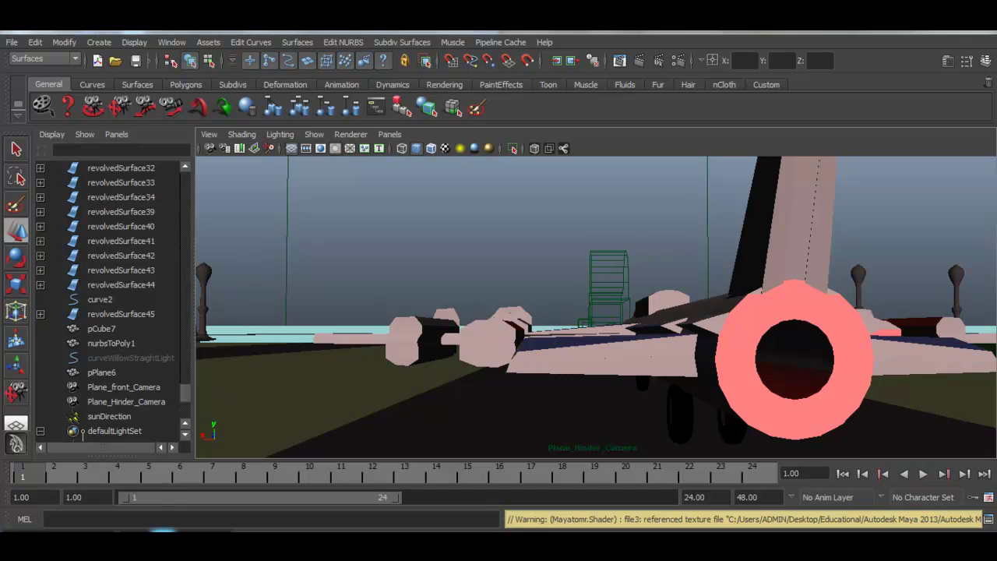
click(184, 531)
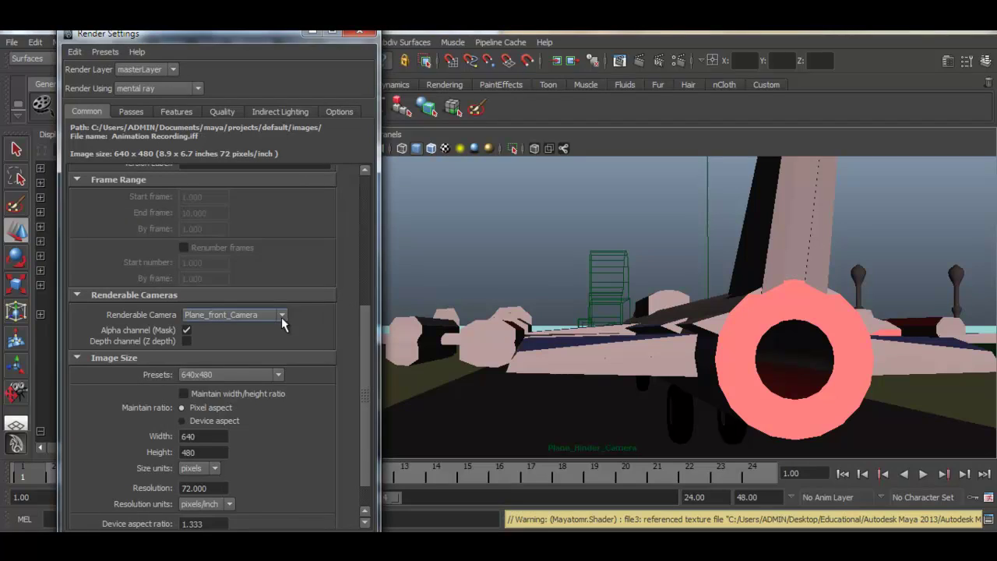
Set the Renderable Camera to Plane_Hinder_Camera and close Render Settings
click(281, 316)
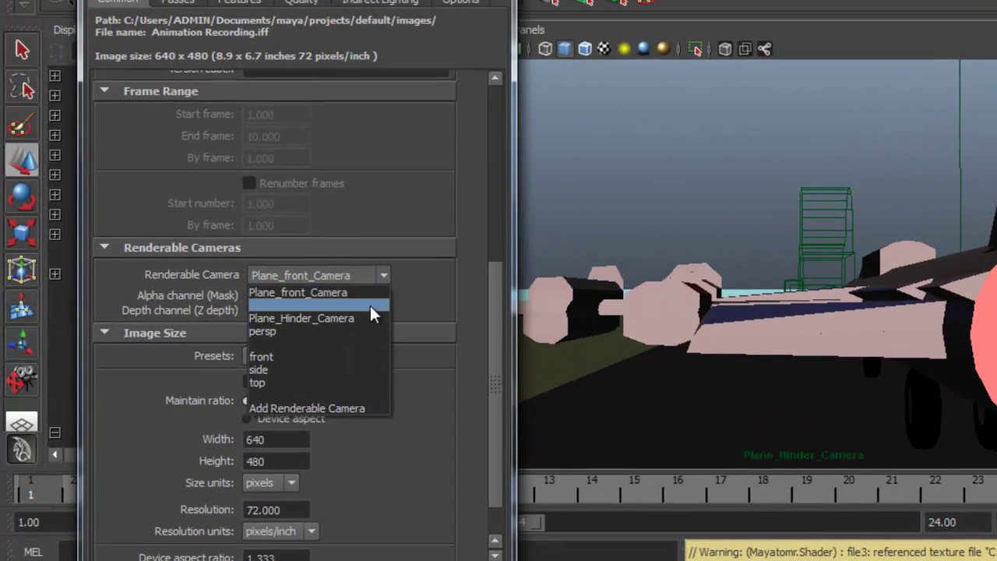
click(335, 327)
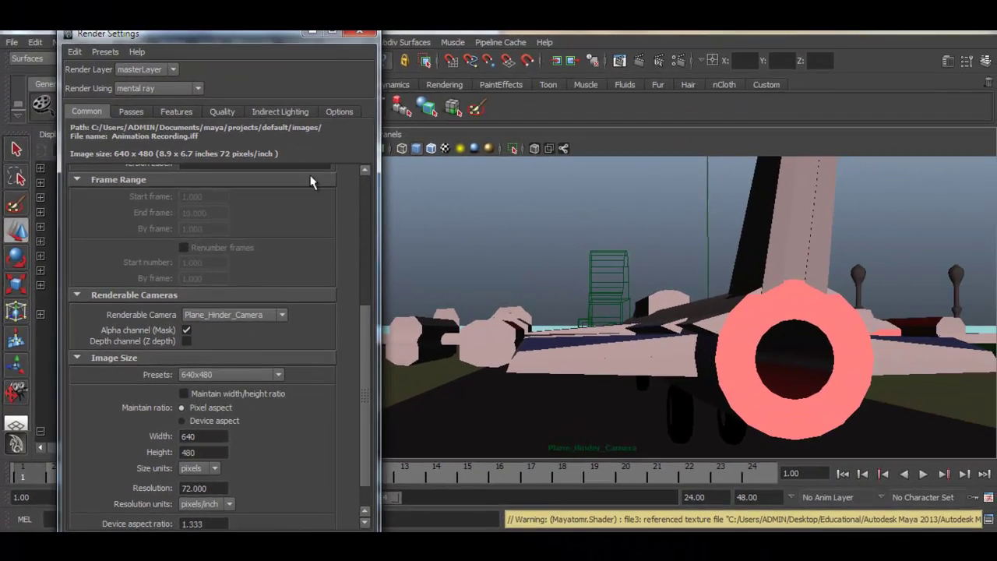
click(311, 33)
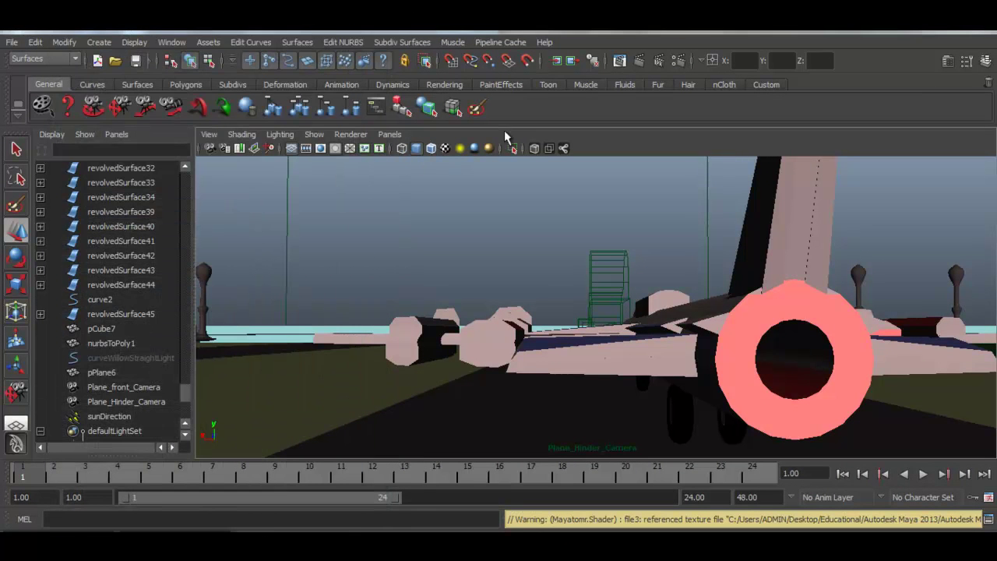
Render frame 1 through Plane_Hinder_Camera, showing the jet's tail, then minimize Render View
click(640, 60)
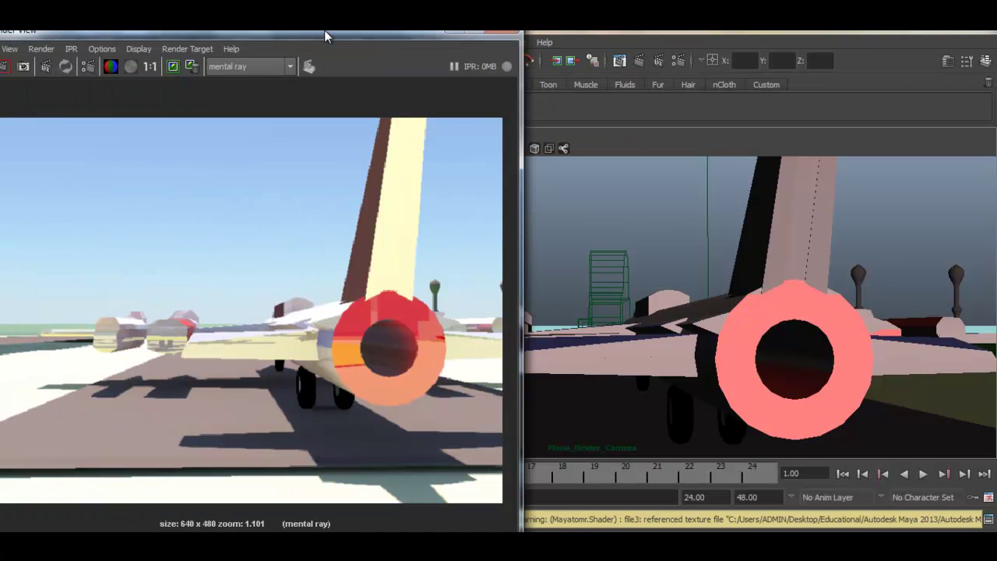
drag(325, 31, 364, 35)
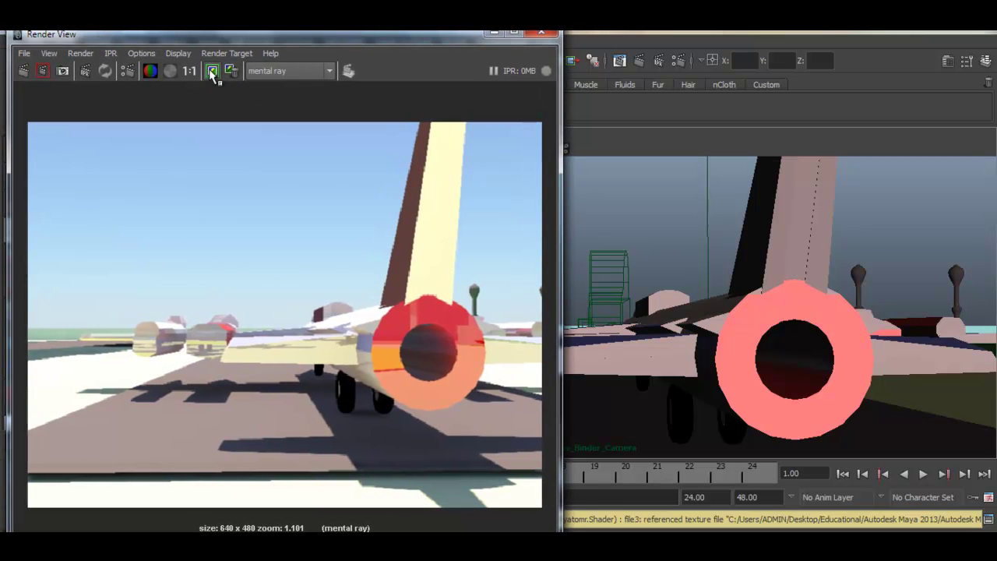
click(489, 31)
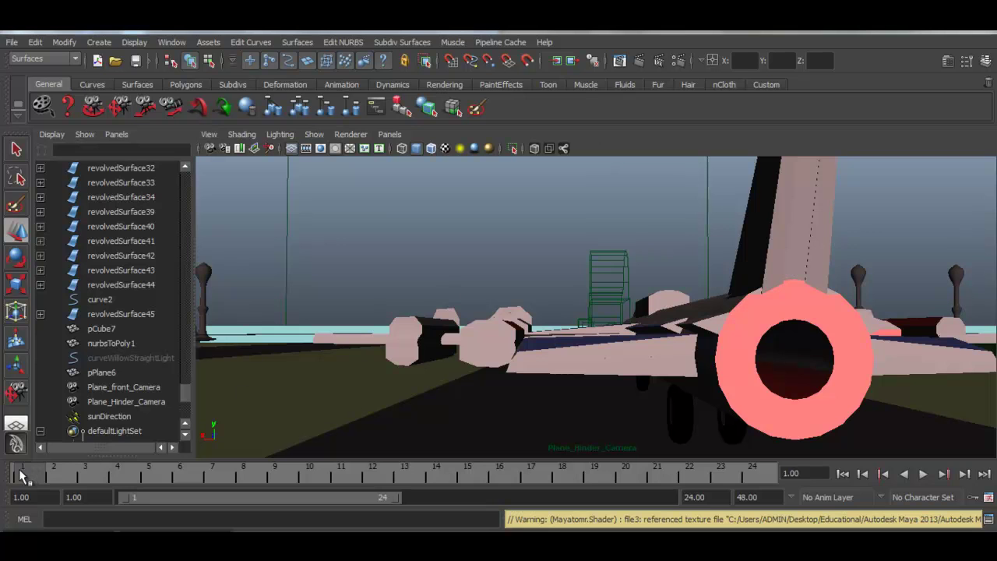
Go to frame 14 and render the rear view through Plane_Hinder_Camera
mouse_move(21, 476)
mouse_down()
mouse_move(494, 478)
mouse_move(439, 477)
mouse_up()
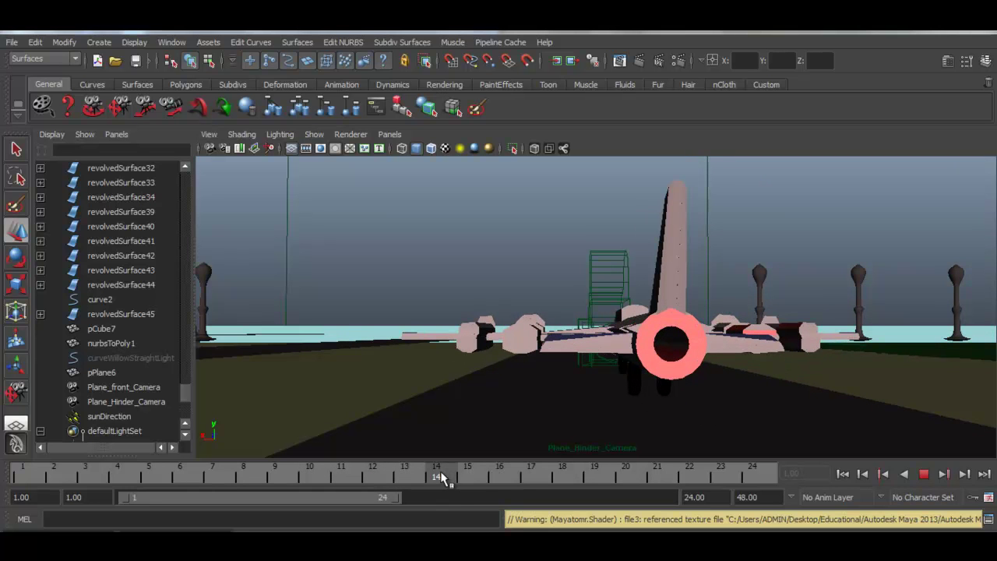
click(640, 61)
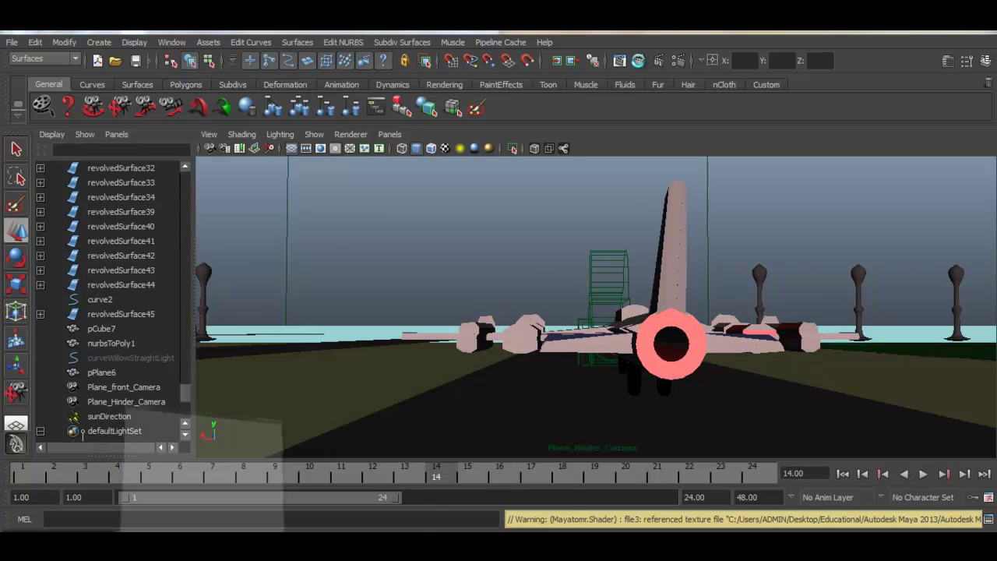